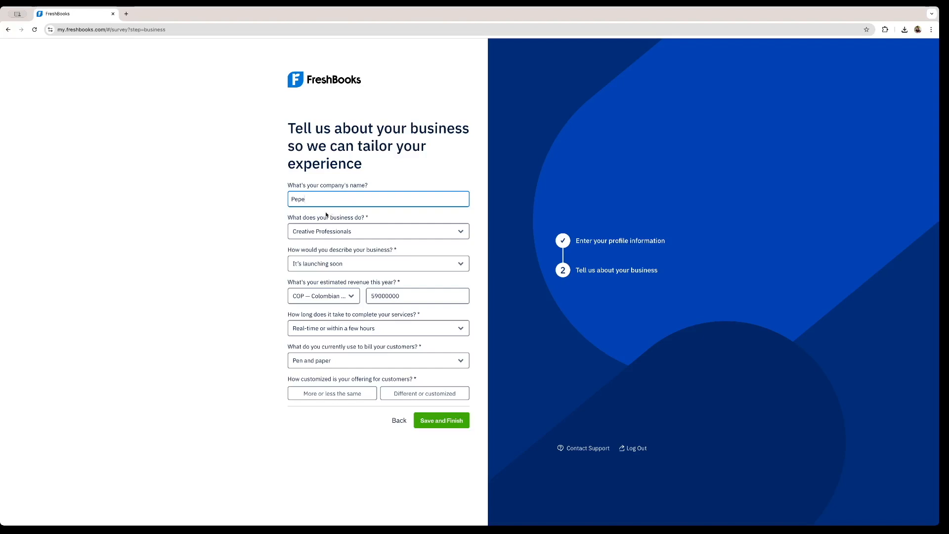
Set the business type to Construction, Trades and Home Services and describe it as part-time or supplementing the main income.
left_click(329, 231)
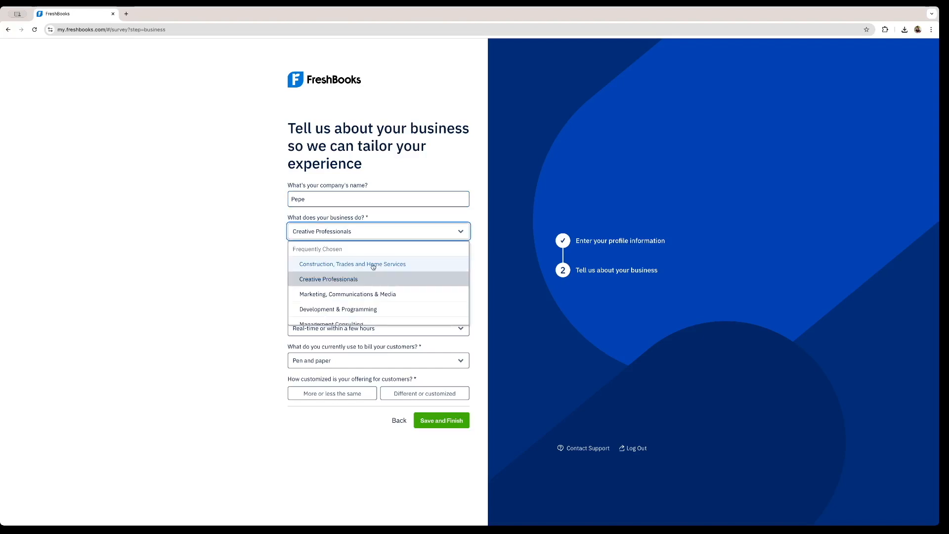
left_click(375, 263)
left_click(349, 263)
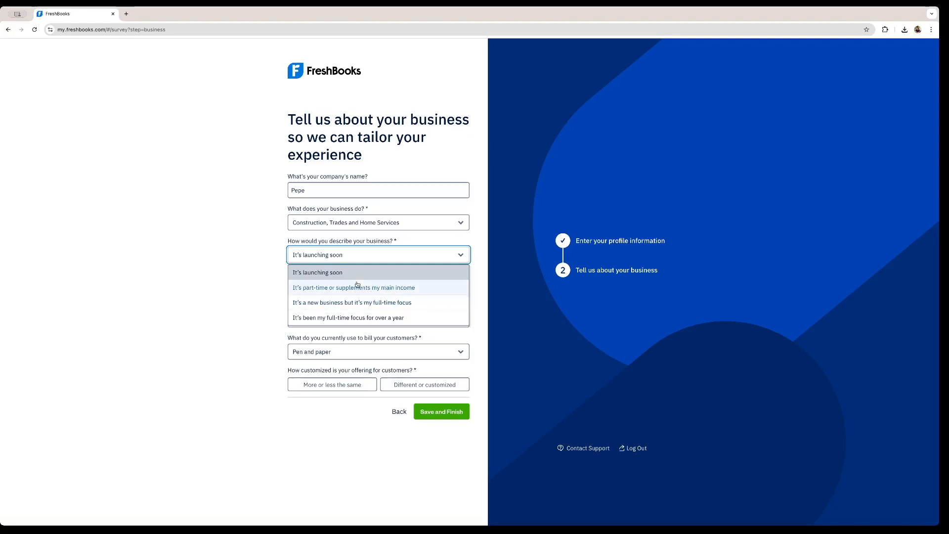
left_click(408, 292)
Examine the currency options offered for this year's estimated revenue.
left_click(341, 289)
left_click(382, 276)
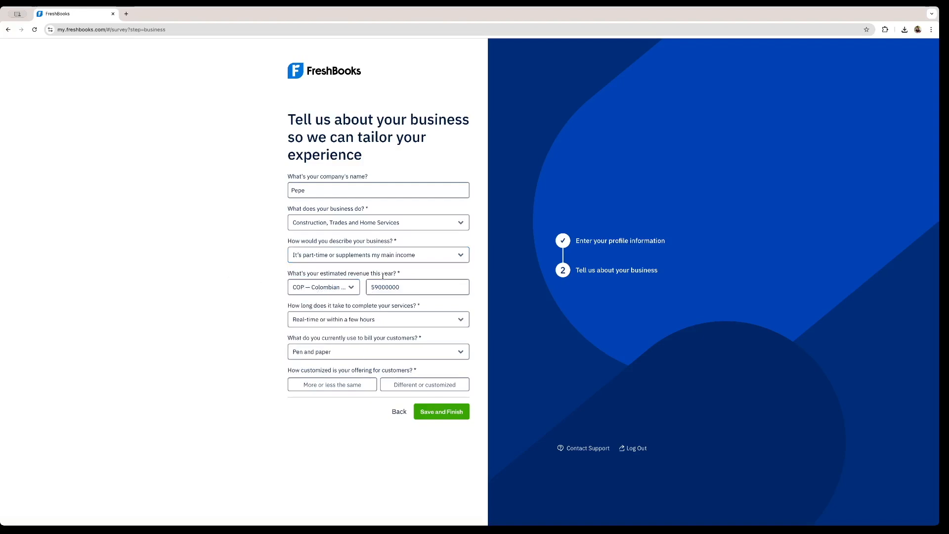
left_click_drag(349, 274, 370, 273)
left_click(381, 274)
left_click(349, 287)
scroll(329, 338, "down", 1)
scroll(329, 338, "down", 4)
scroll(328, 338, "up", 10)
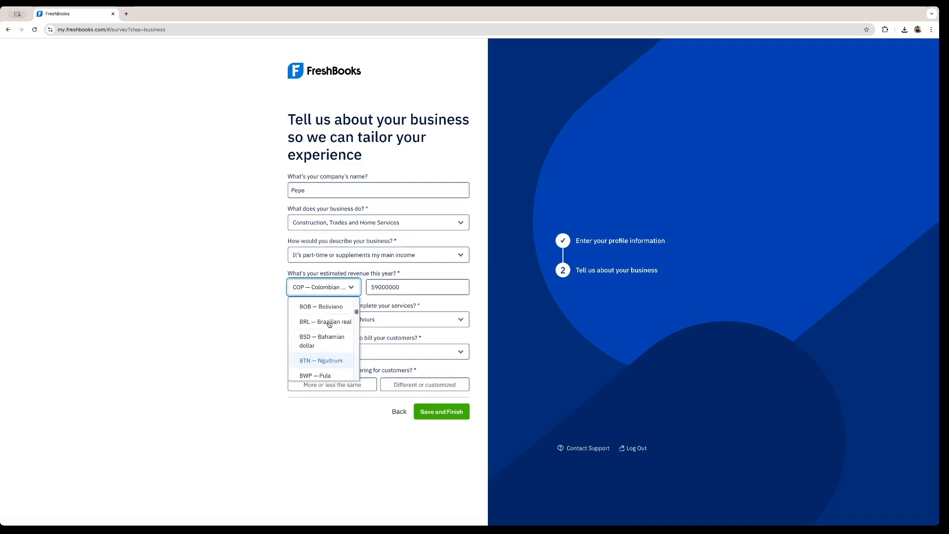
left_click(218, 285)
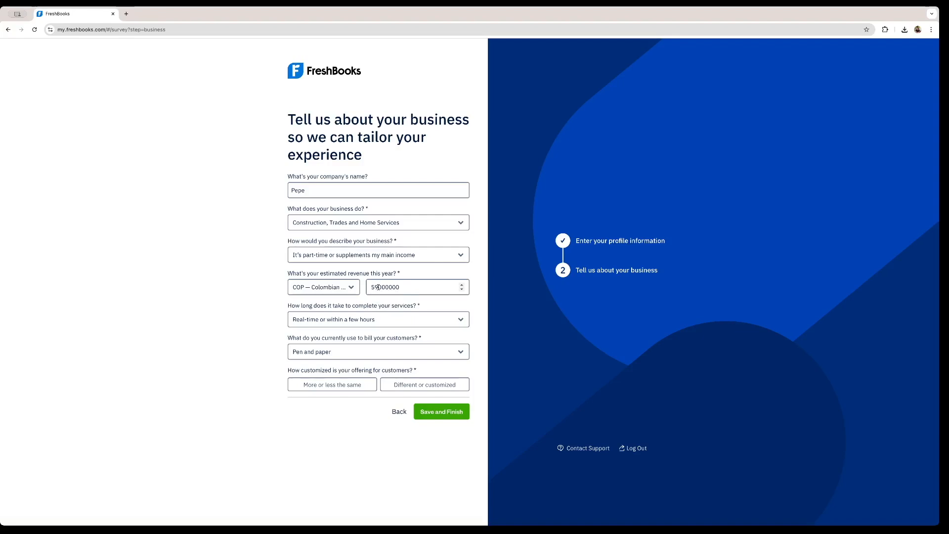
Set the service completion time to More than a month and the current billing method to Spreadsheets and Word documents.
left_click(351, 319)
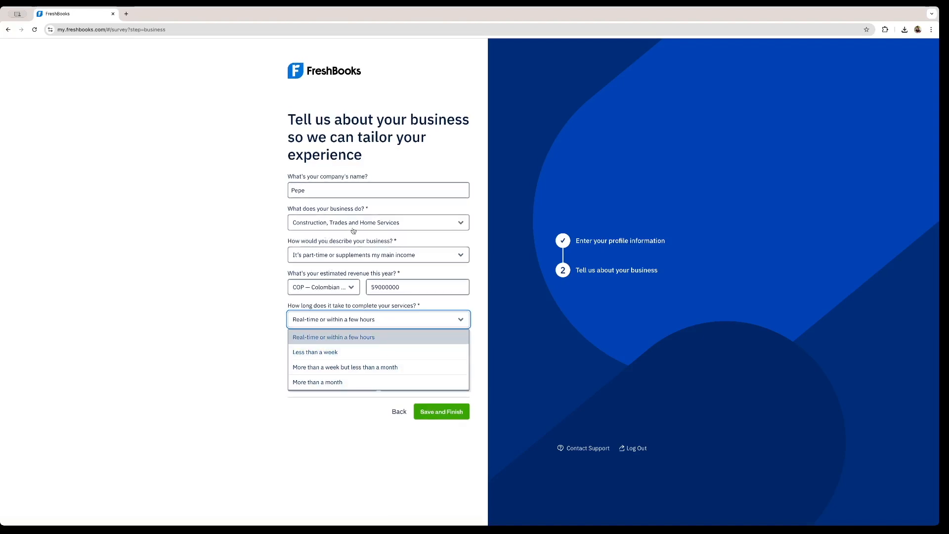
left_click(344, 382)
key("Tab")
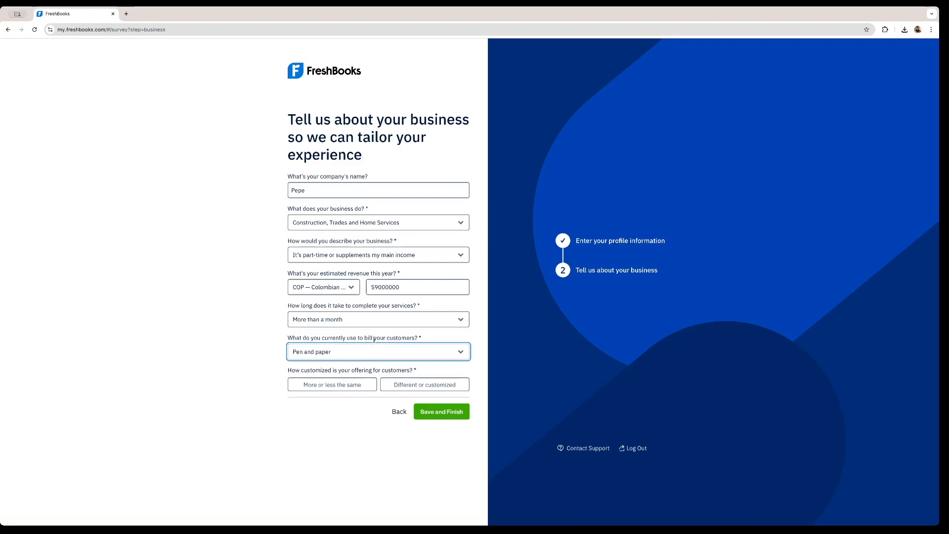
left_click(395, 351)
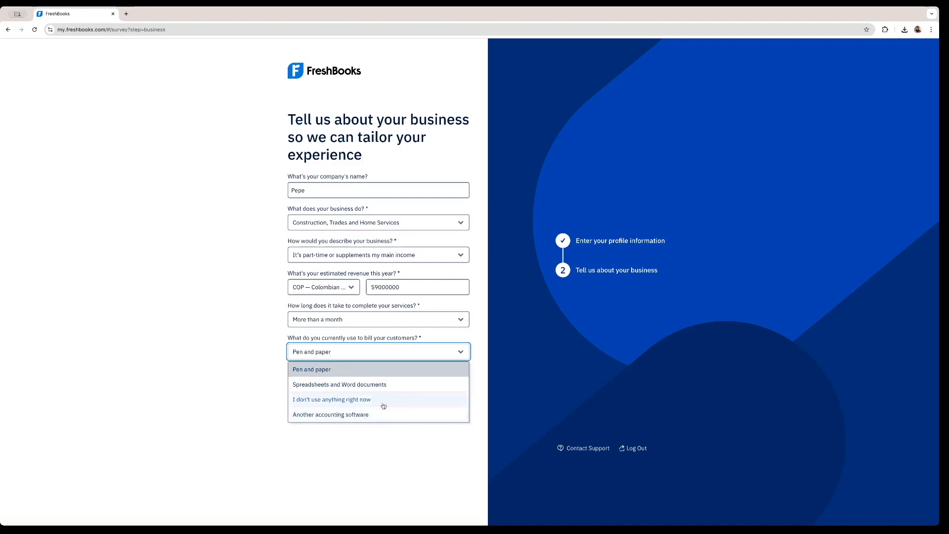
left_click(349, 389)
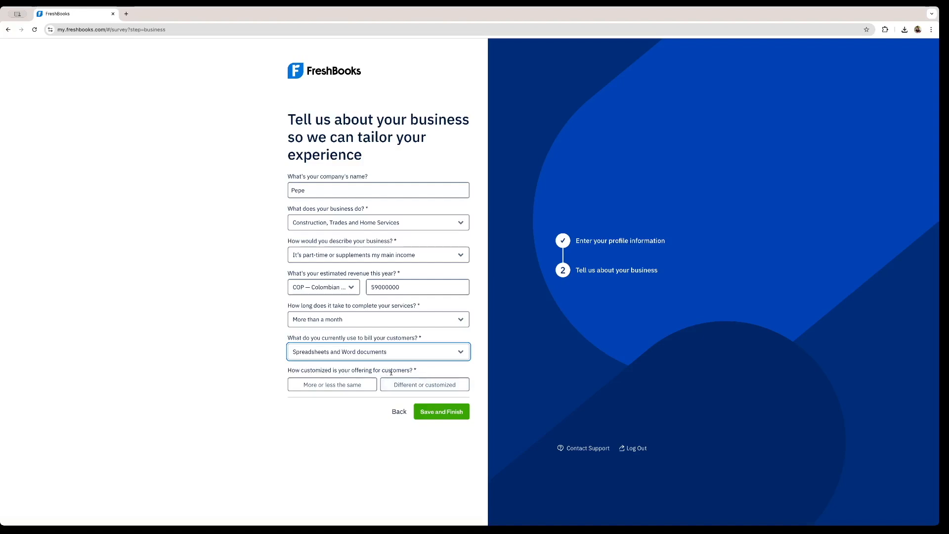
Finish the business survey with the offering marked as More or less the same, and postpone the welcome tour.
left_click(322, 387)
left_click(439, 413)
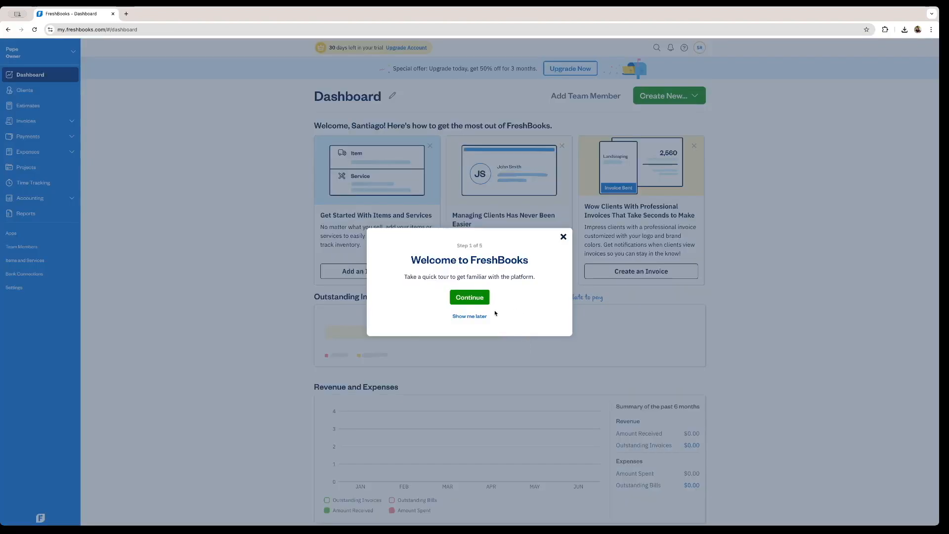
left_click(484, 315)
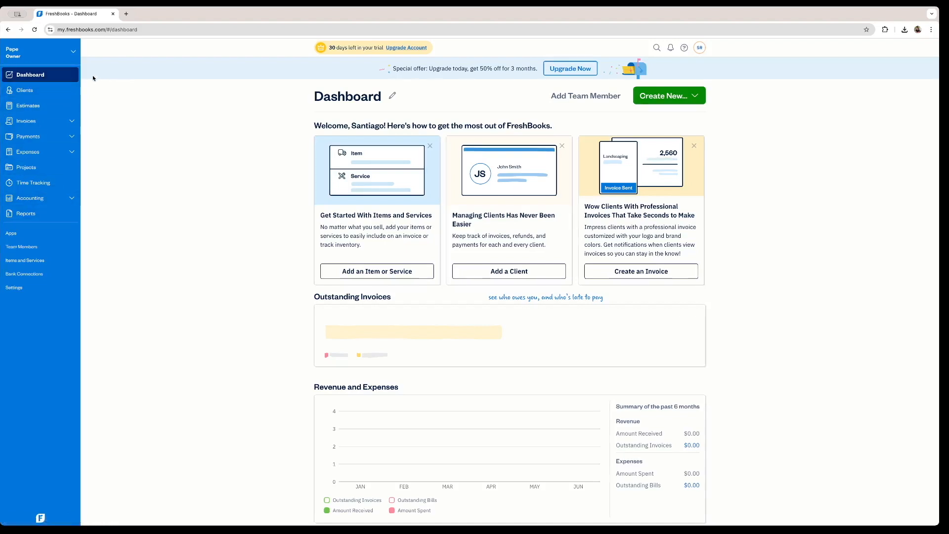
Start a new client record with the client's first and last name and the company name Old Timeys.
left_click(50, 94)
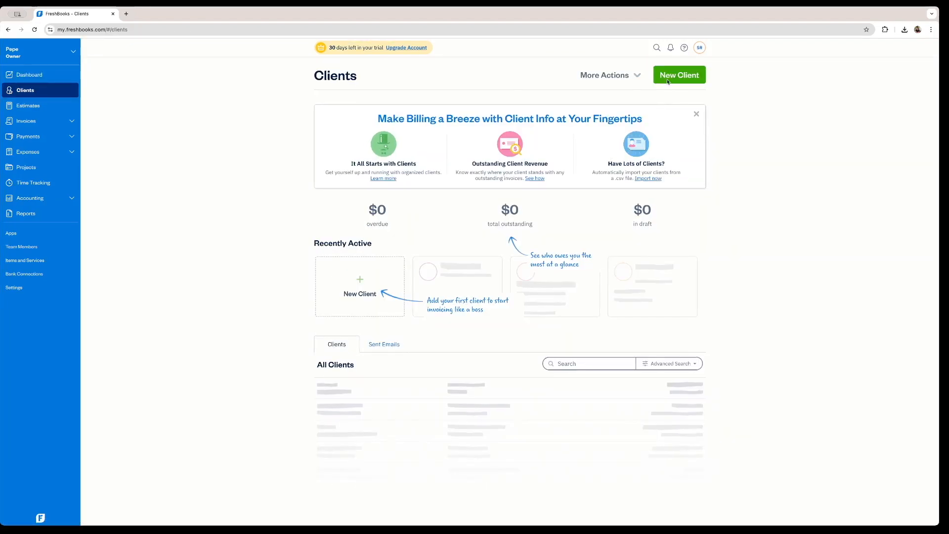
left_click(692, 76)
left_click(374, 118)
type("Betty")
key("Tab")
type("Boop")
left_click(364, 150)
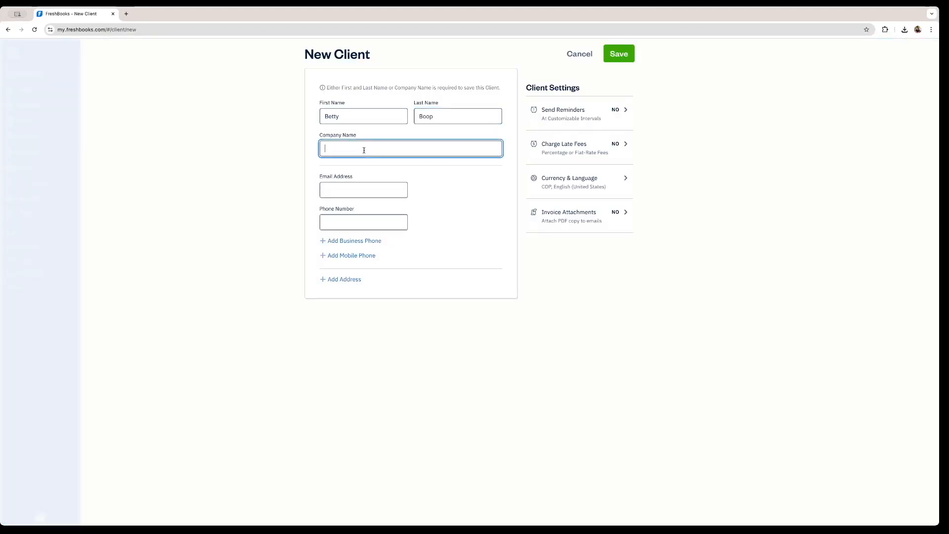
type("Old Timeys")
Fill in the new client's email address and phone number.
left_click(347, 188)
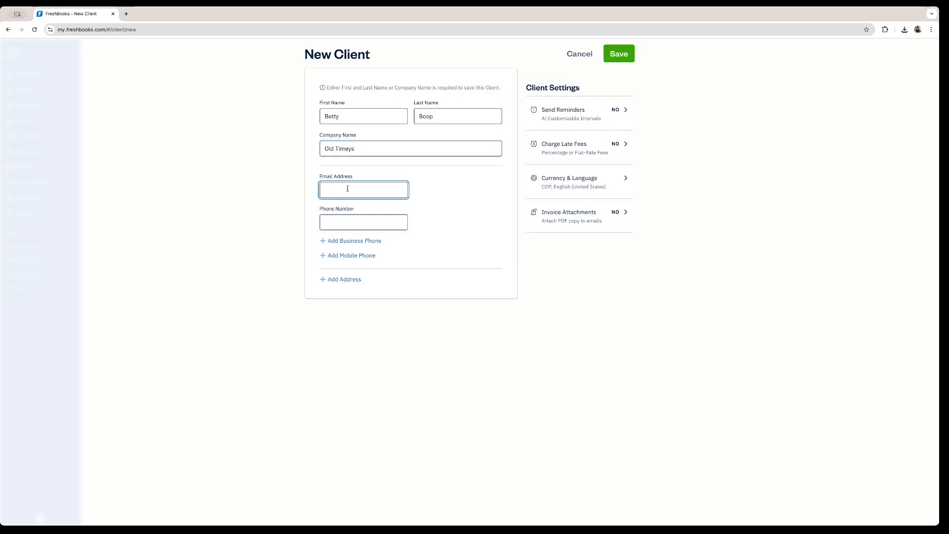
key("super+v")
key("Tab")
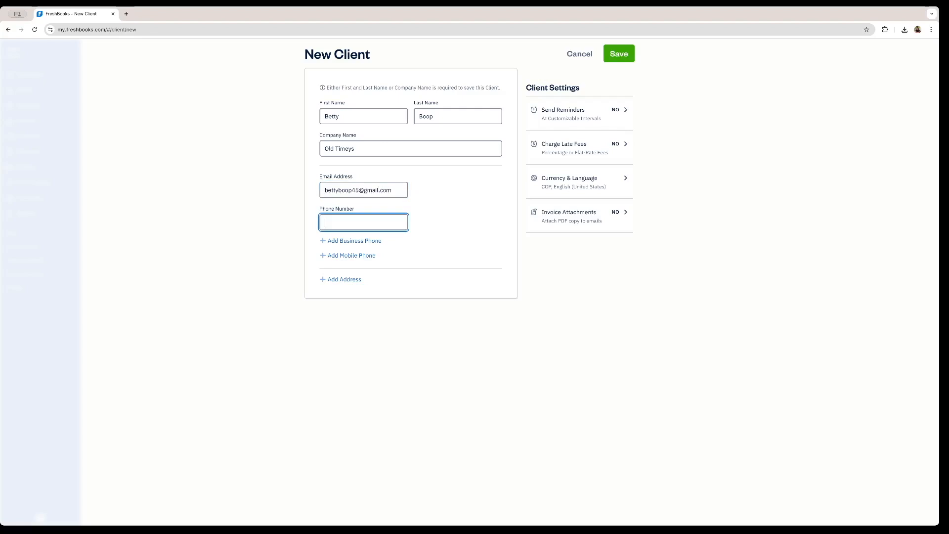
key("super+v")
Enable automatic late fees for this client's overdue invoices at 5 percent of the invoice value.
left_click(584, 118)
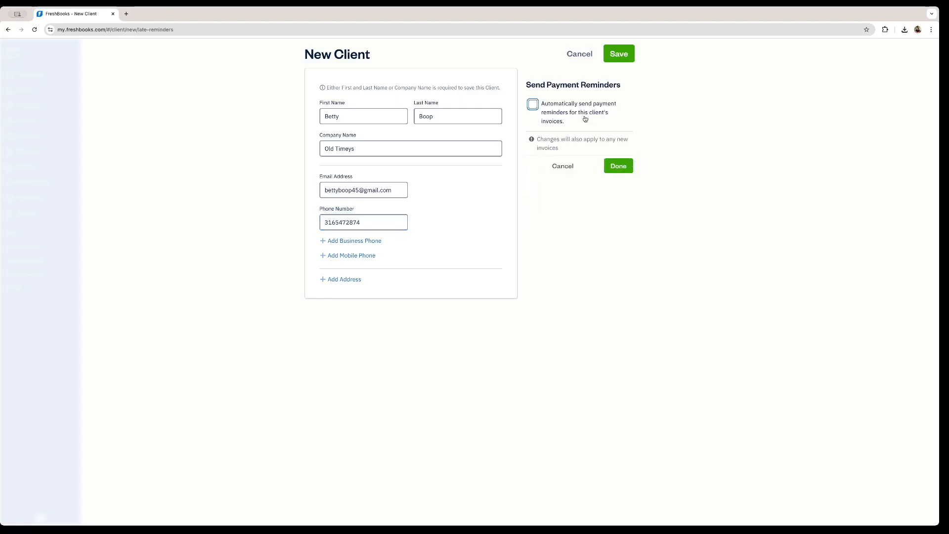
left_click(557, 159)
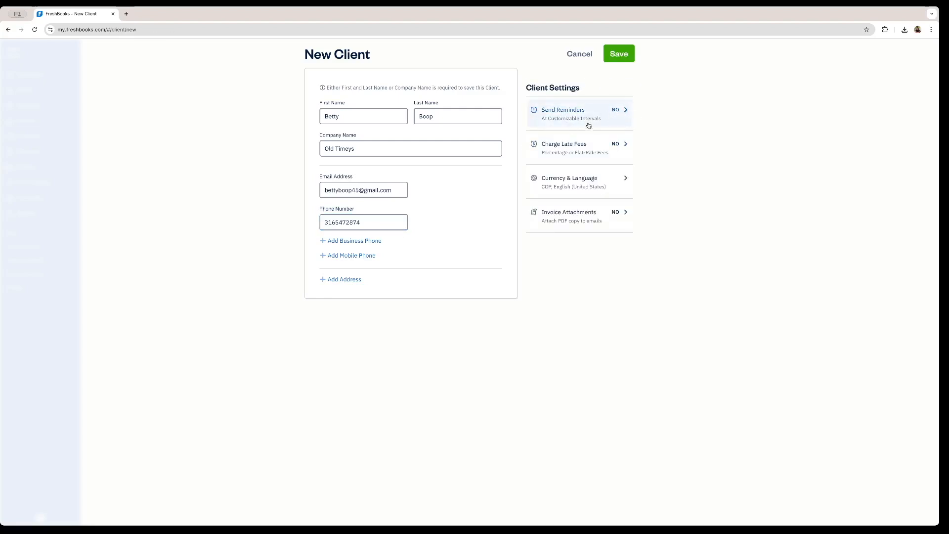
left_click(578, 152)
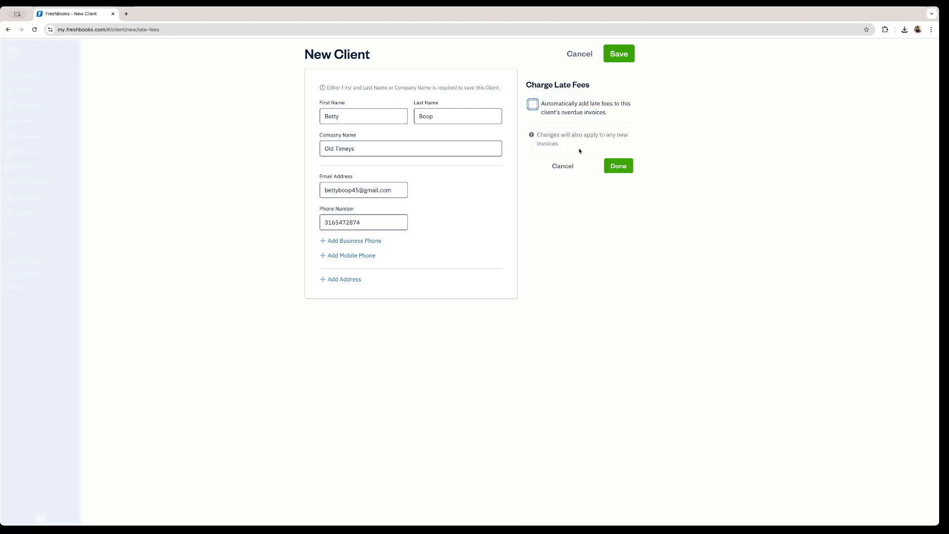
left_click(532, 105)
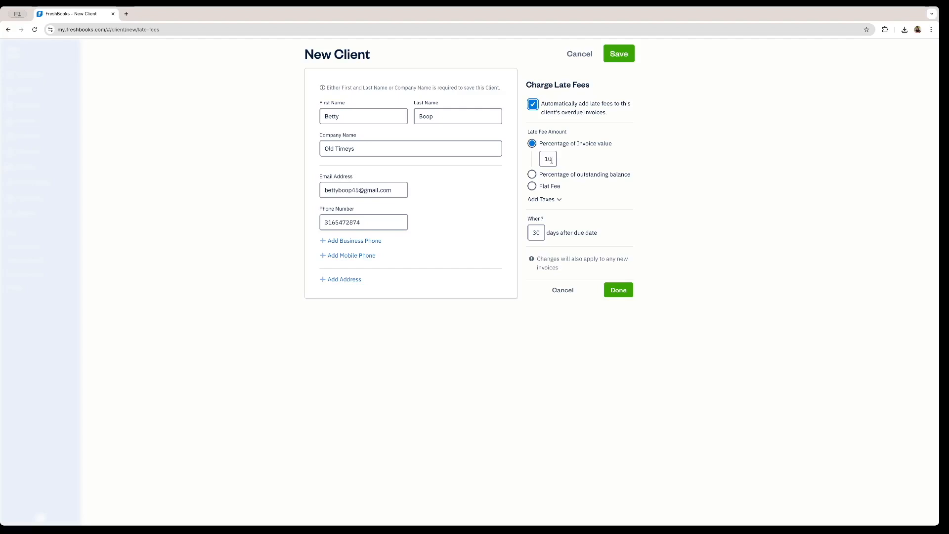
double_click(552, 159)
type("5")
left_click(622, 292)
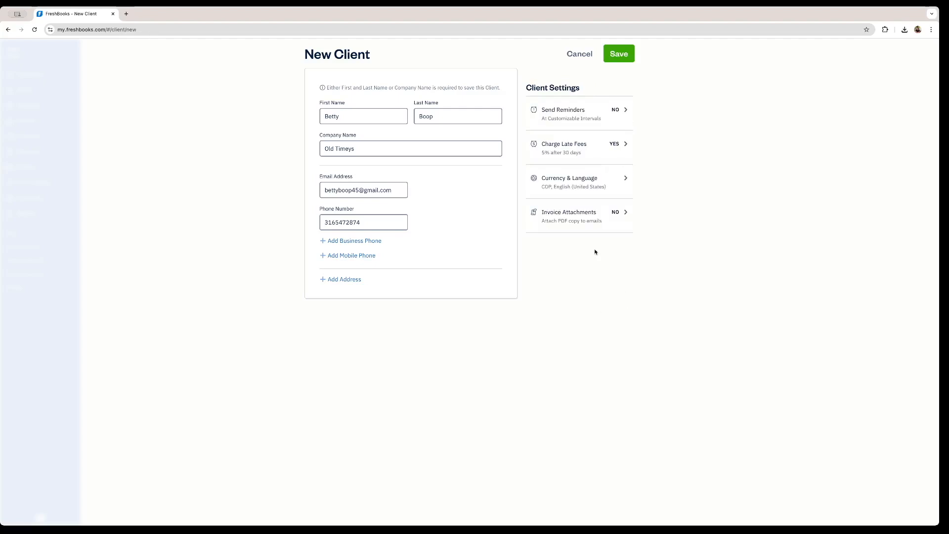
Set the client's language to French and the currency to EUR — Euro.
left_click(593, 184)
left_click(578, 113)
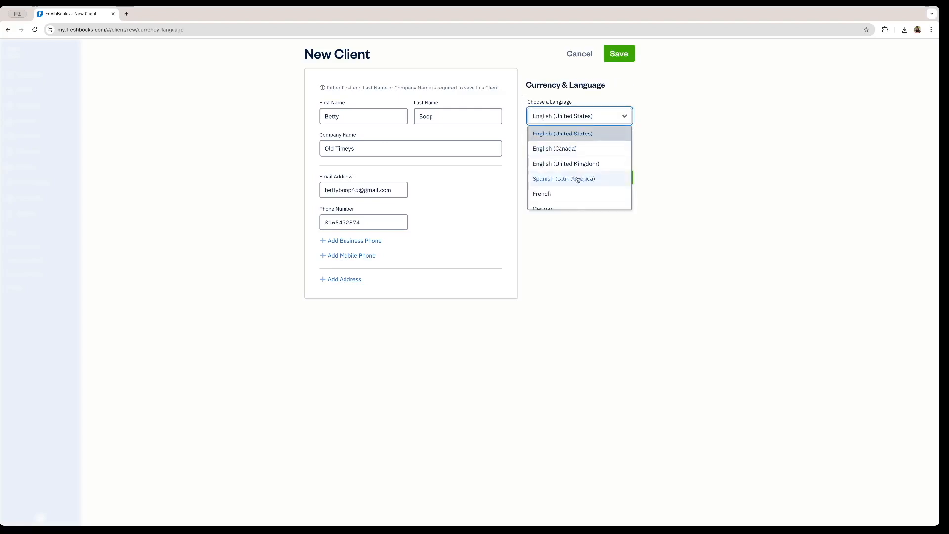
scroll(577, 180, "down", 2)
left_click(572, 142)
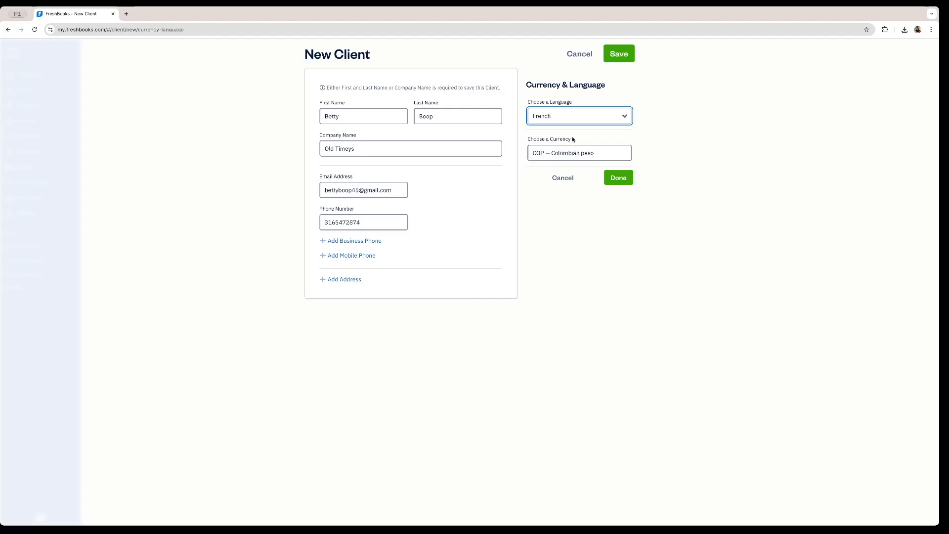
left_click(610, 155)
type("eur")
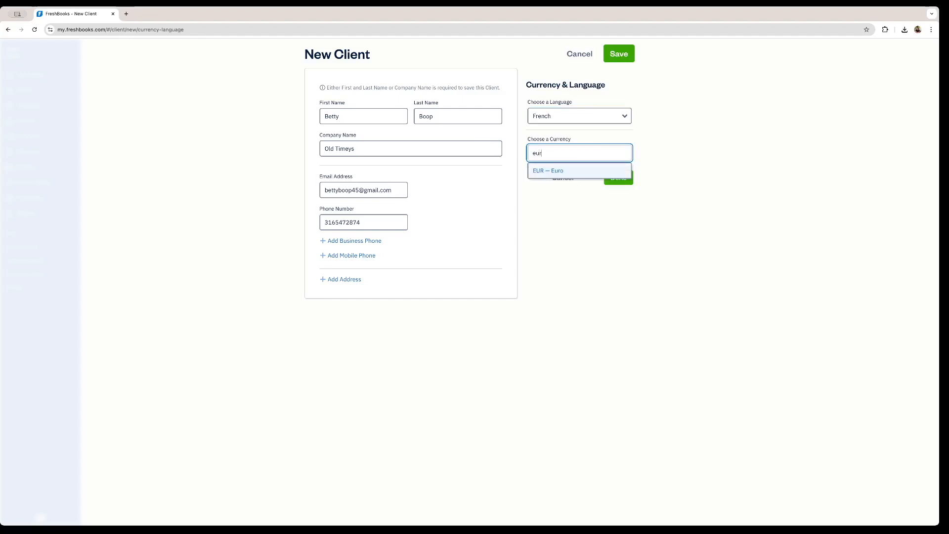
key("Return")
left_click(611, 181)
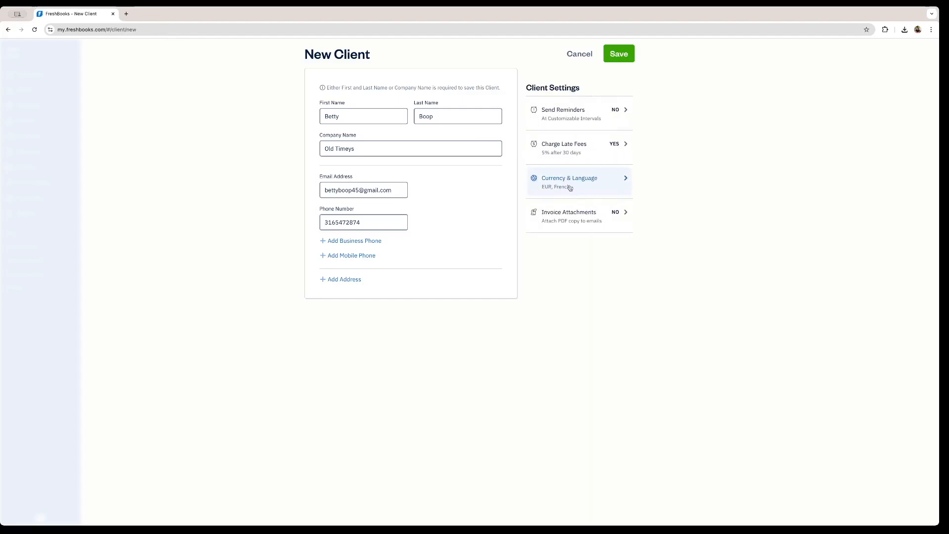
Enable the option to attach PDF copies to this client's emailed invoices and save the client.
left_click(576, 221)
left_click(552, 109)
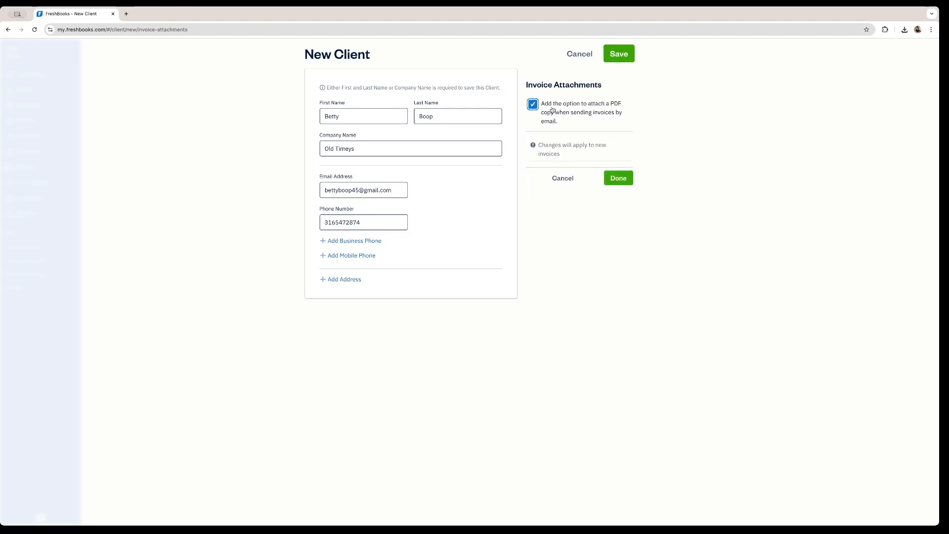
left_click(619, 178)
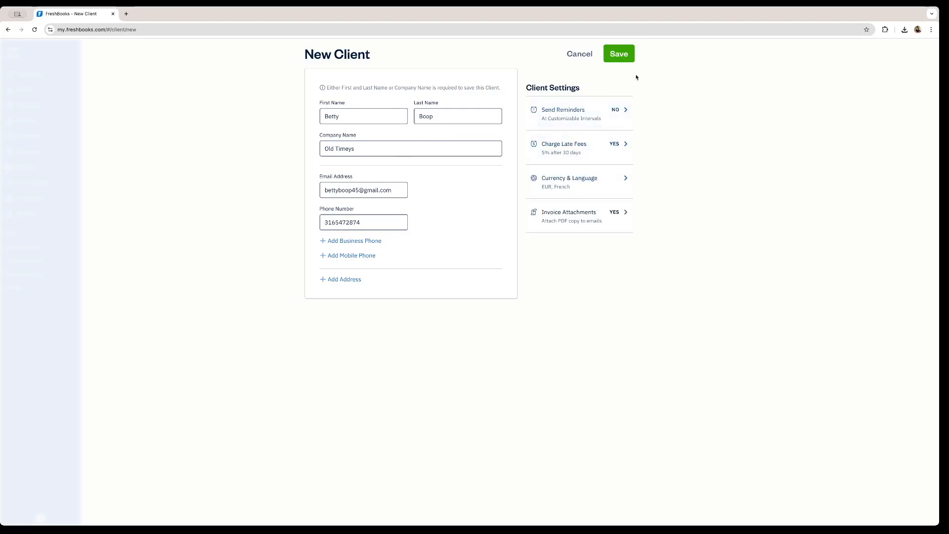
left_click(627, 59)
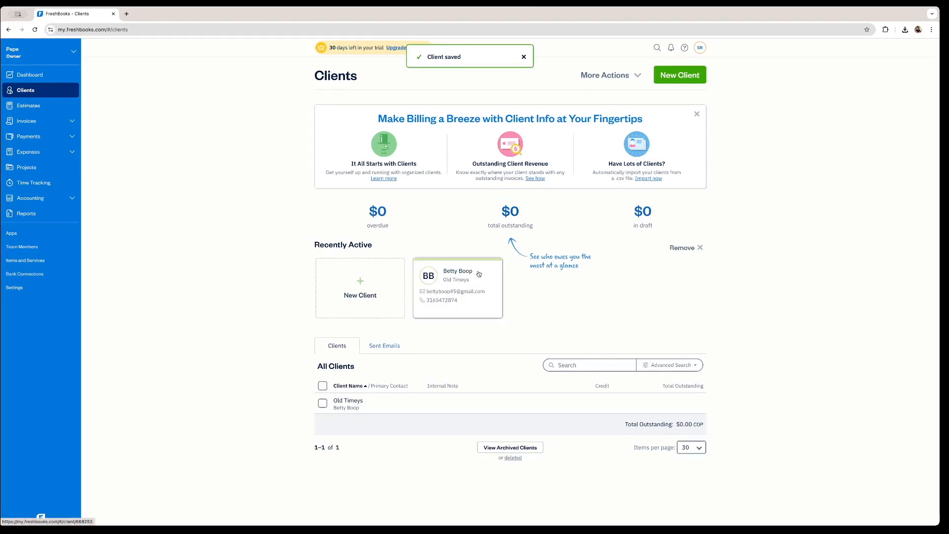
Create a new invoice with the blue bicycle image as its logo and bill it to the Old Timeys client.
left_click(50, 121)
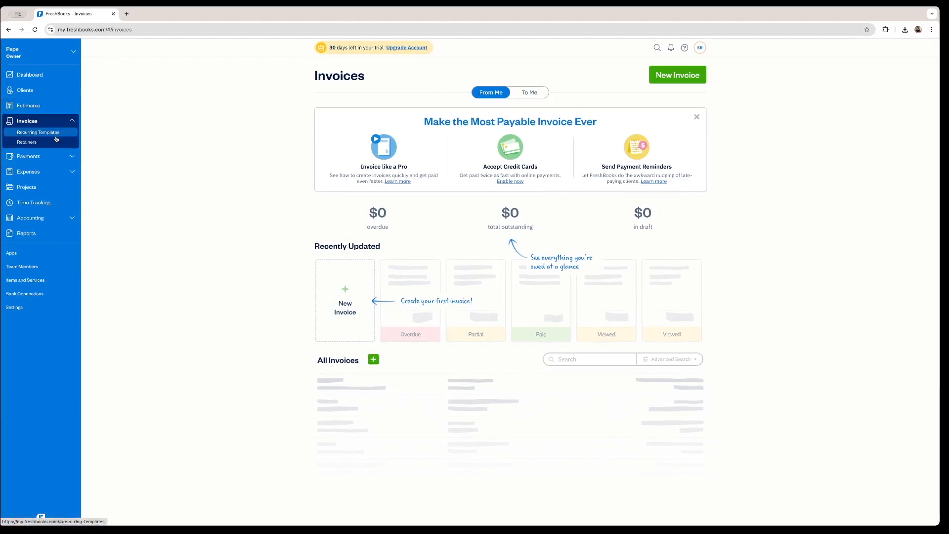
left_click(342, 302)
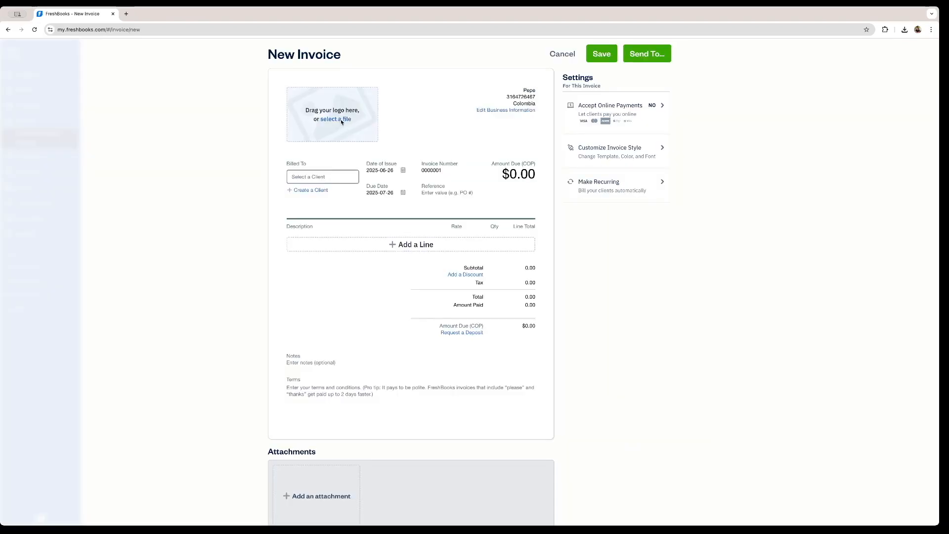
left_click(341, 120)
left_click(490, 232)
left_click(570, 340)
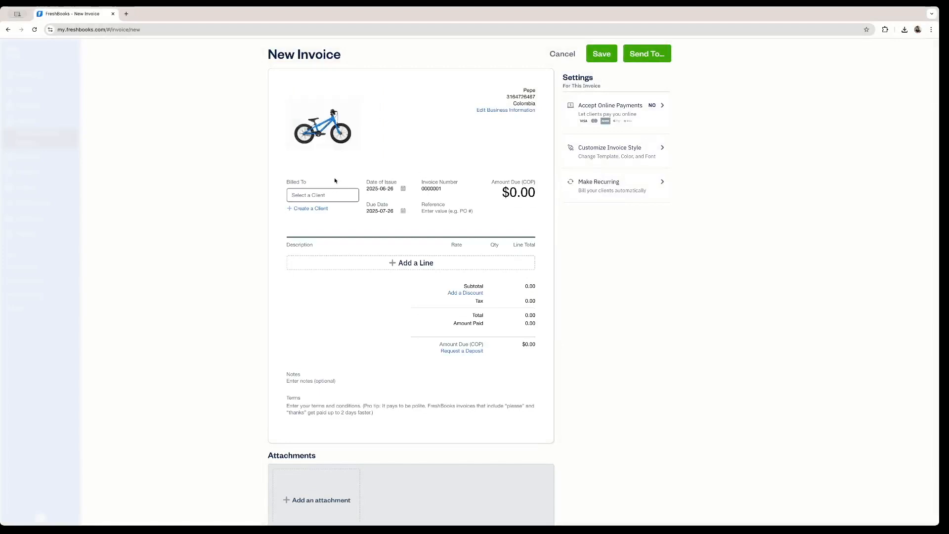
left_click(304, 195)
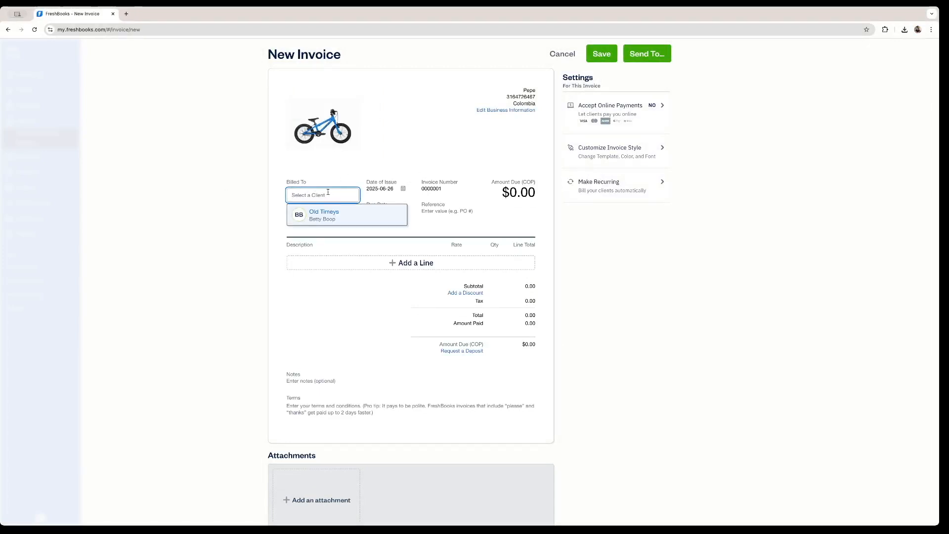
left_click(347, 218)
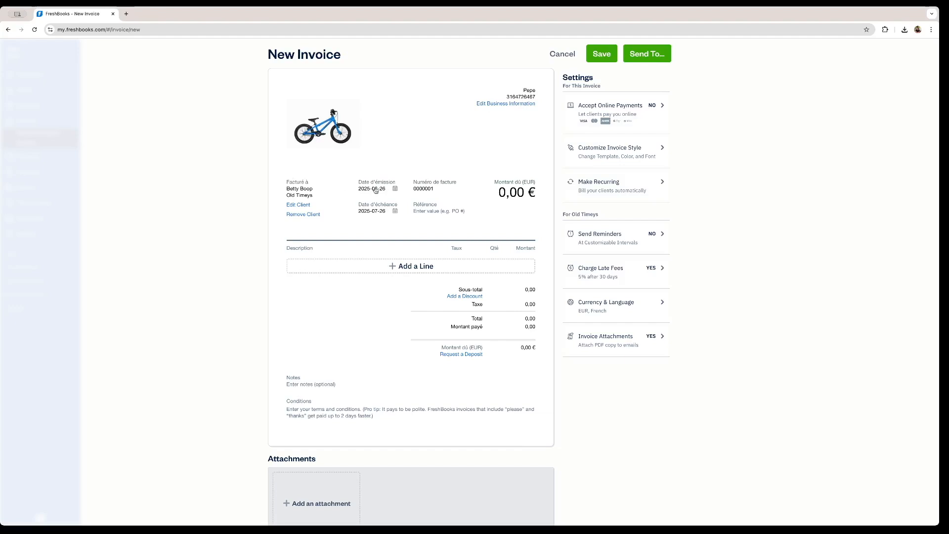
Add an invoice line for the item House with a rate of 350000.
left_click(413, 265)
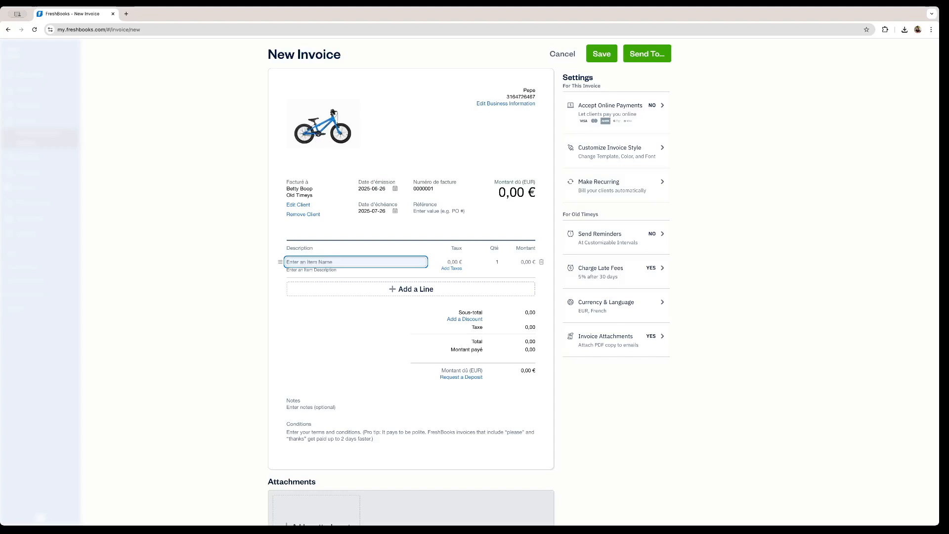
type("Hpu")
type("ouse")
left_click(454, 262)
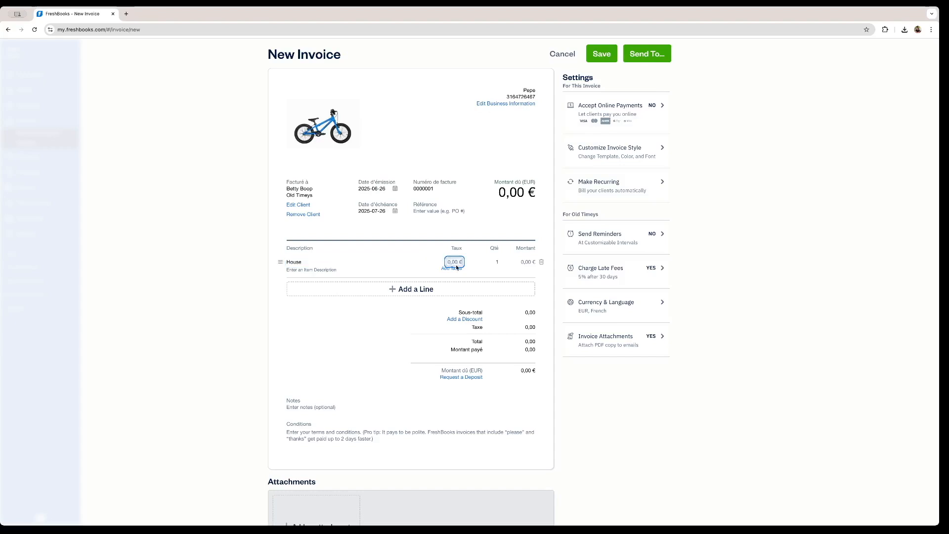
type("350000")
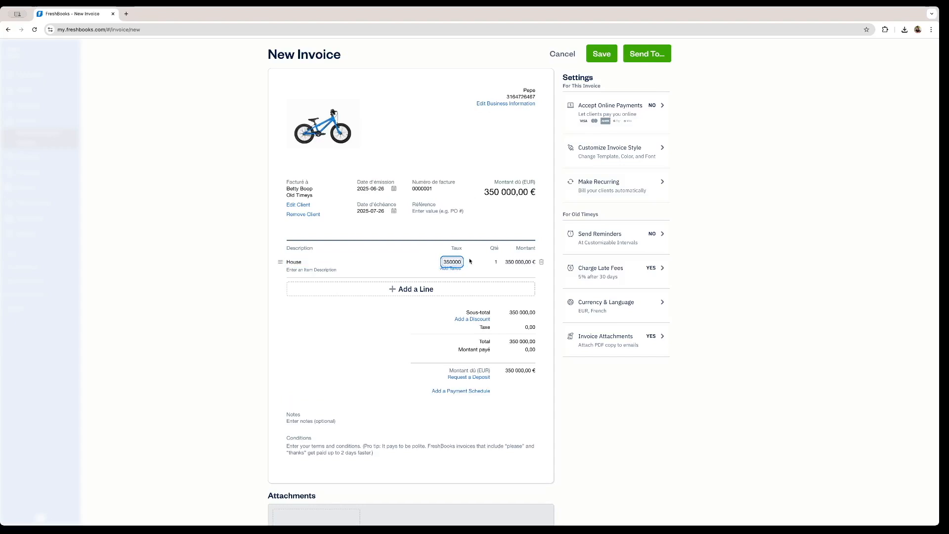
Add an invoice line for the item Tiling with a rate of 5000.
left_click(382, 286)
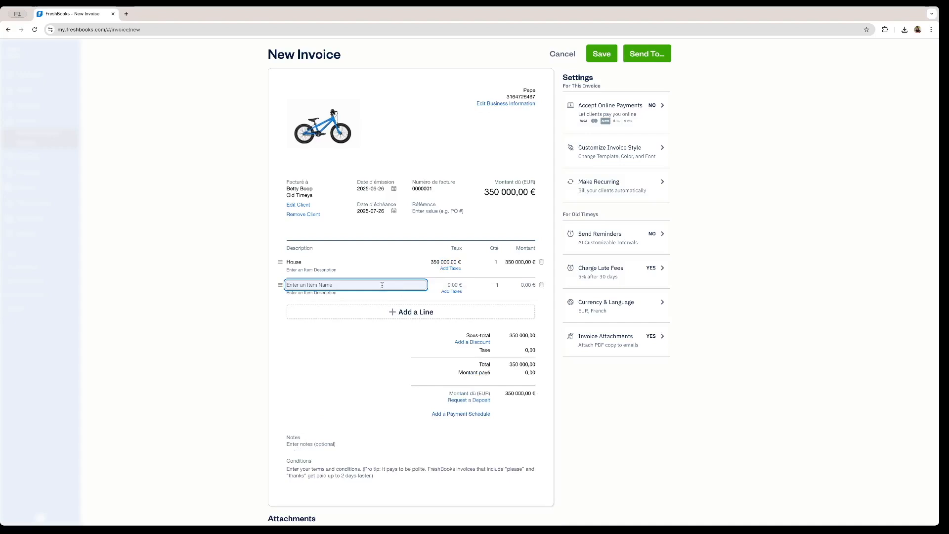
type("Tiling")
left_click(456, 286)
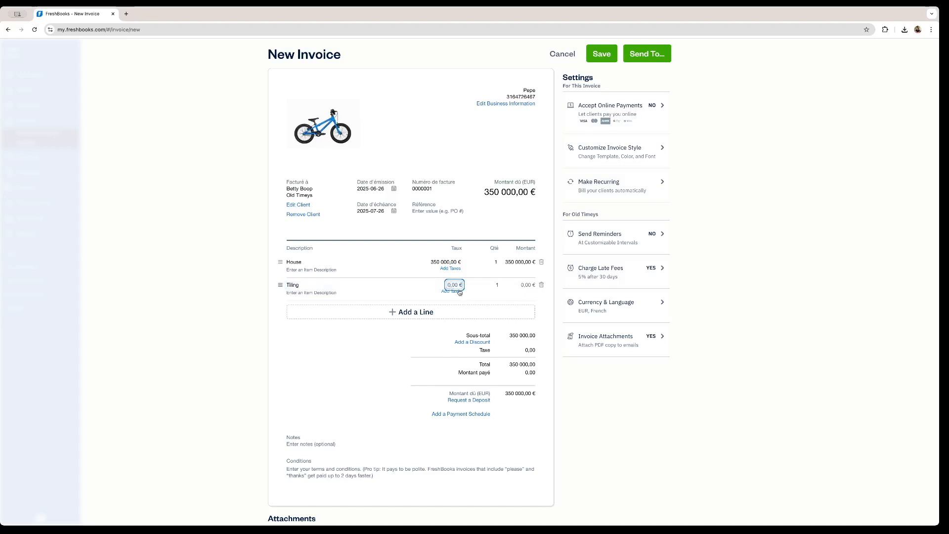
type("5000")
left_click(492, 194)
double_click(487, 191)
left_click(488, 191)
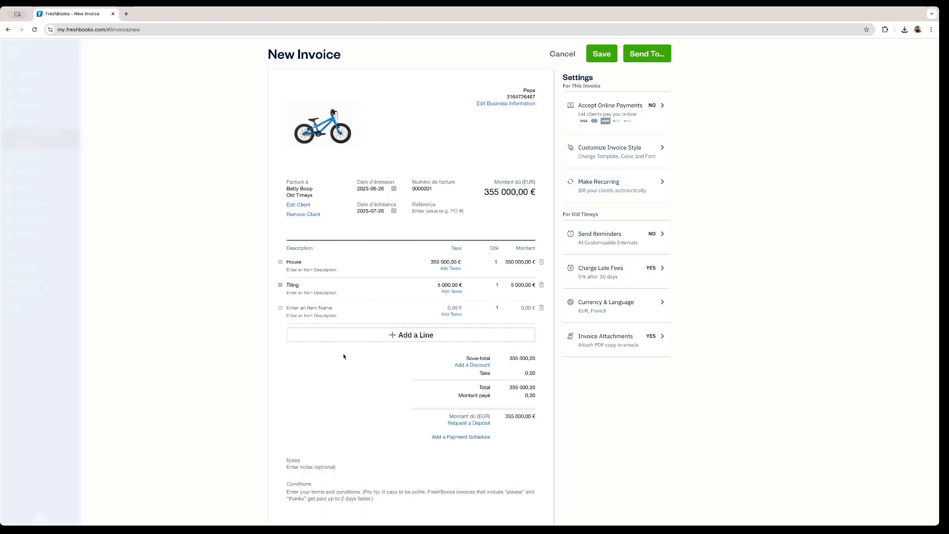
Fill the empty third invoice line with the item Wood at a rate of 10000.
left_click(299, 308)
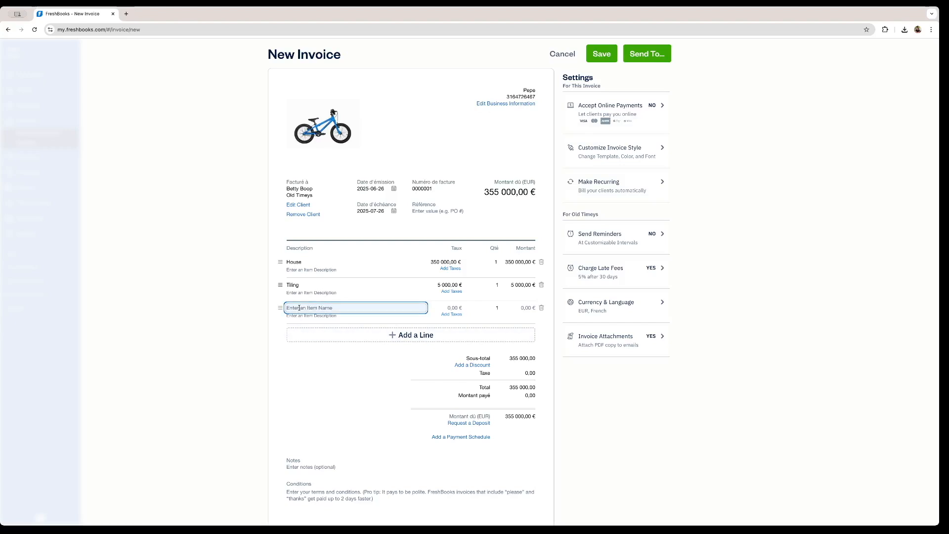
type("Wood")
left_click(451, 308)
type("10000")
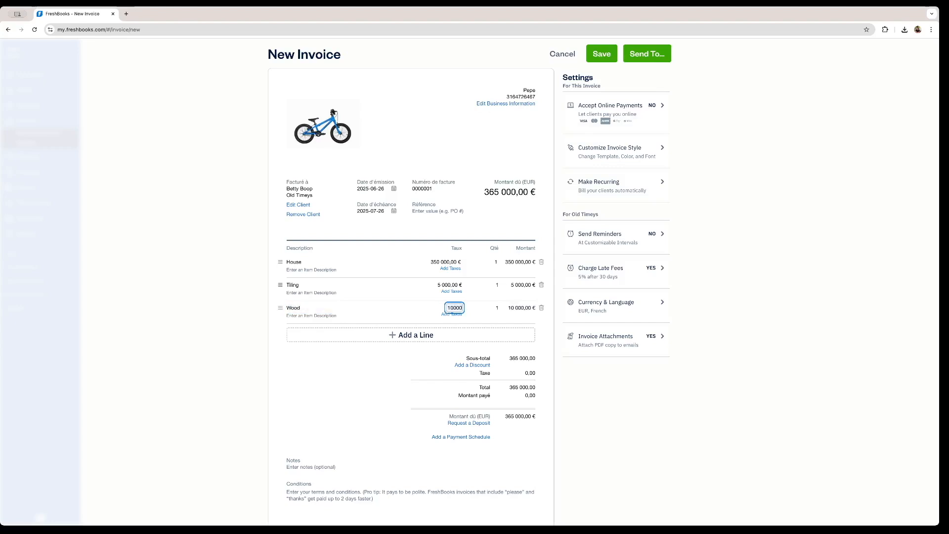
key("Return")
left_click(431, 188)
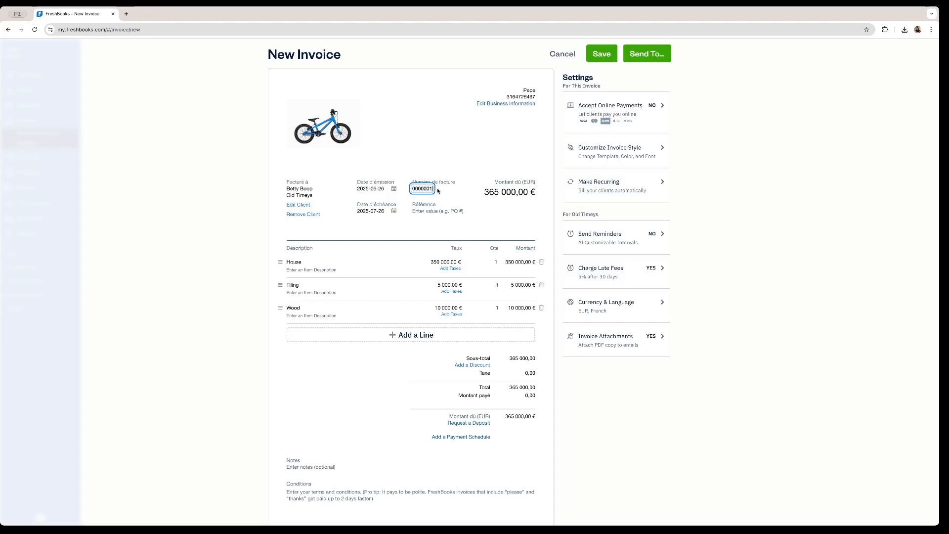
left_click(258, 189)
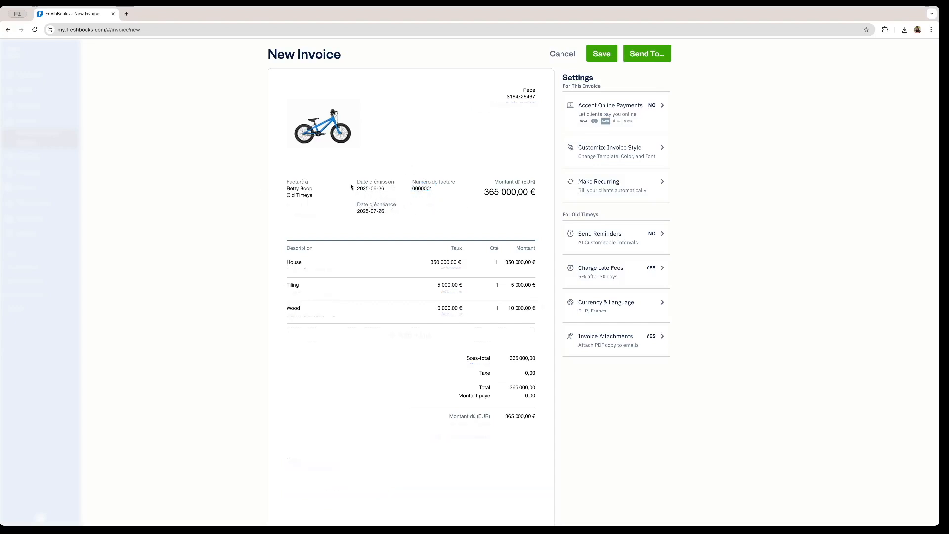
left_click(393, 189)
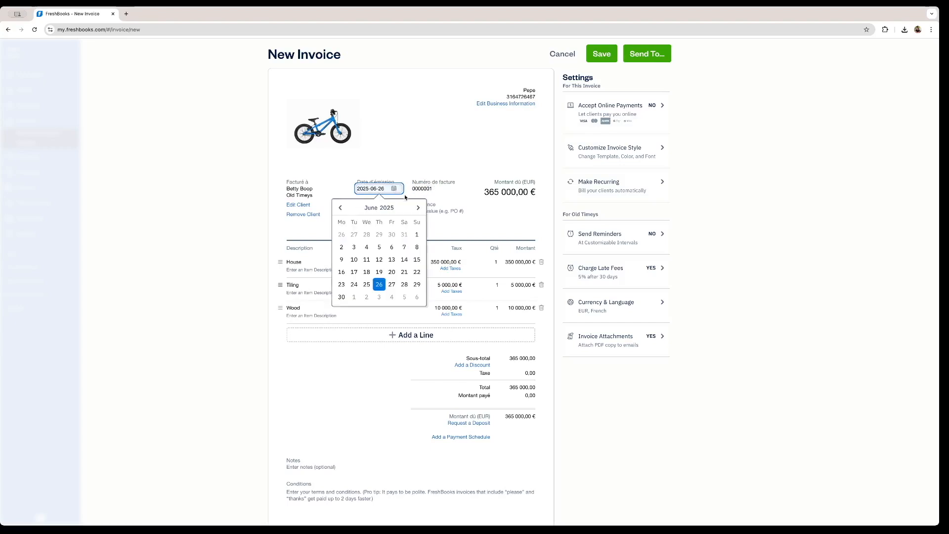
left_click(159, 192)
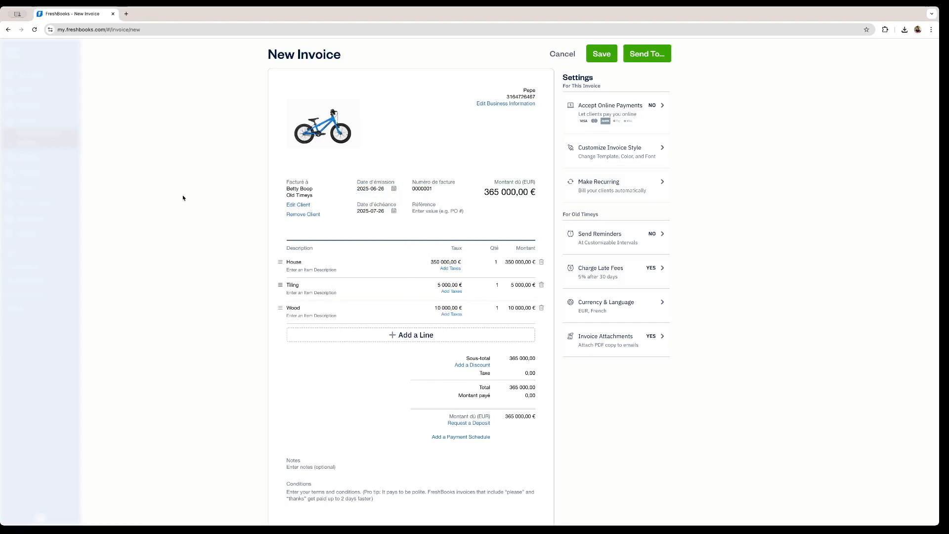
Try setting the invoice due on its date of issue, then 45 days after issue.
left_click(393, 211)
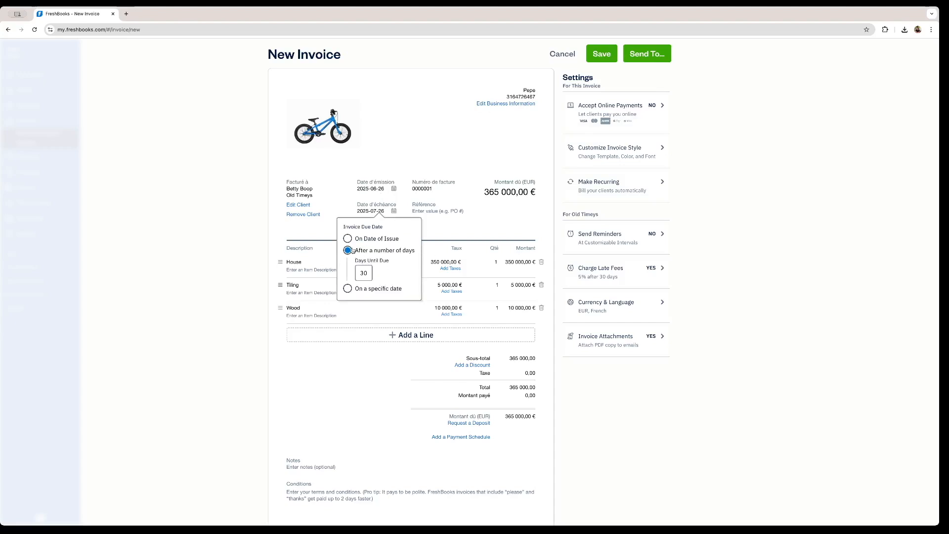
left_click(378, 241)
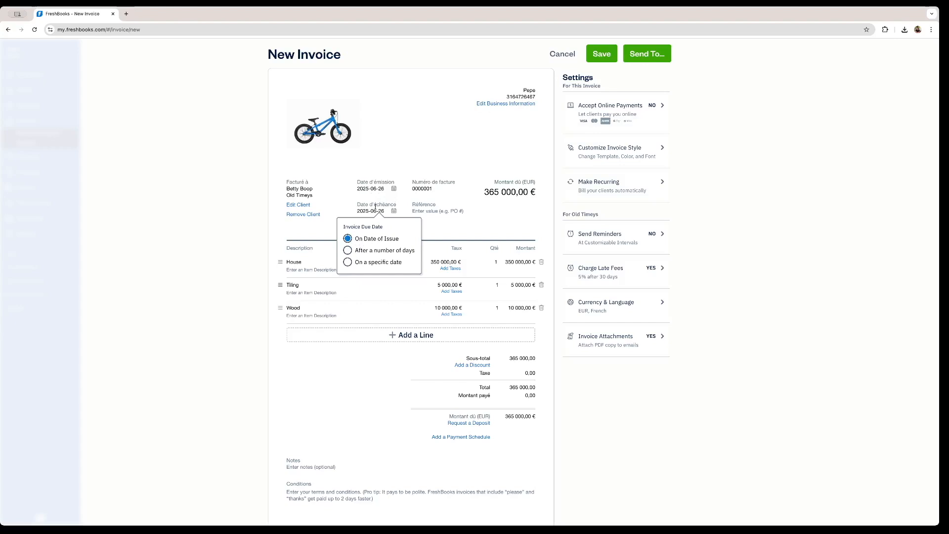
left_click(383, 250)
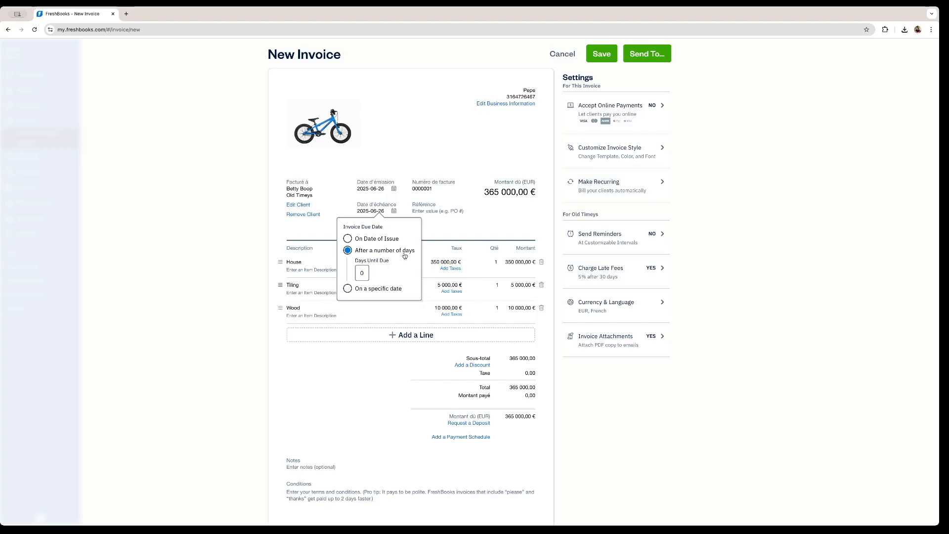
left_click(361, 272)
type("45")
Set the invoice to fall due on the specific date 2025-08-28.
left_click(348, 288)
left_click(407, 287)
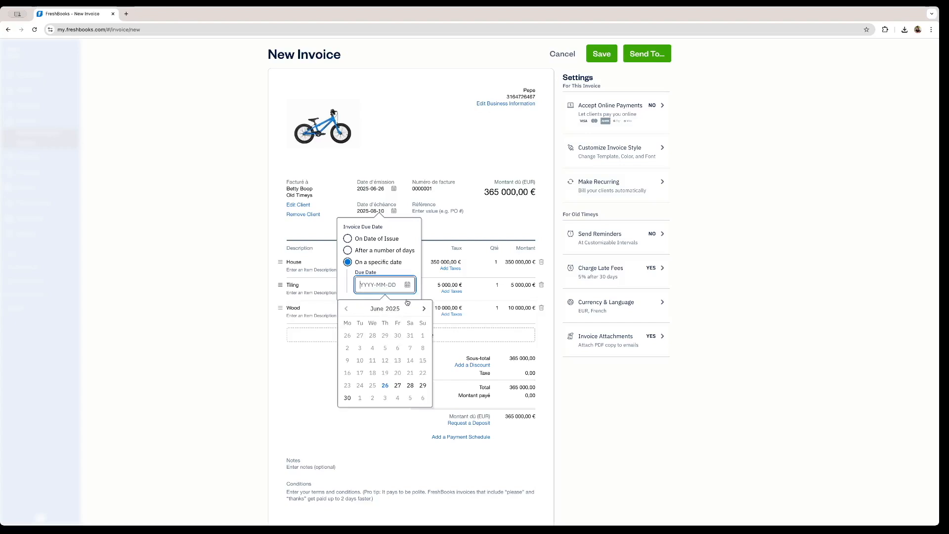
scroll(388, 390, "down", 2)
scroll(397, 358, "up", 1)
left_click(423, 273)
left_click(423, 273)
left_click(386, 351)
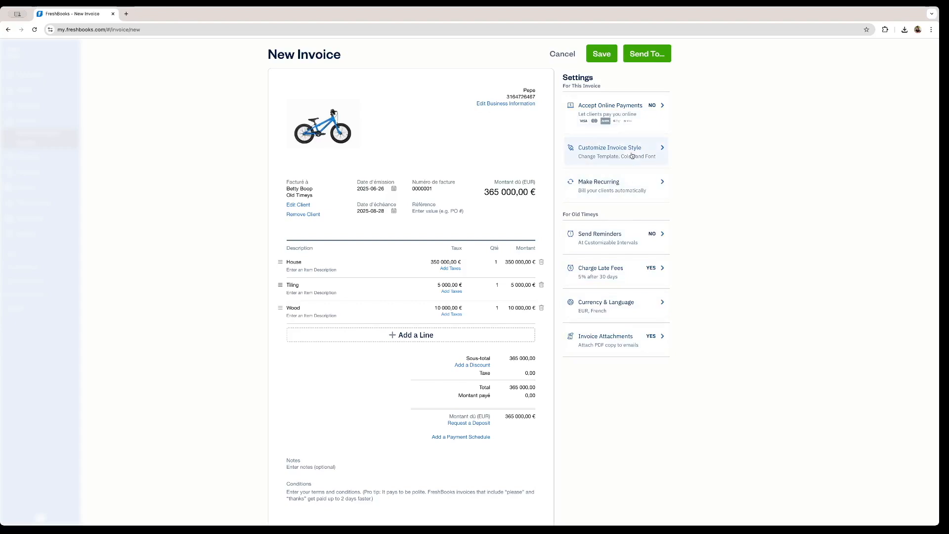
Look at the online payments setup, then try the red and green theme colors on the invoice.
left_click(611, 111)
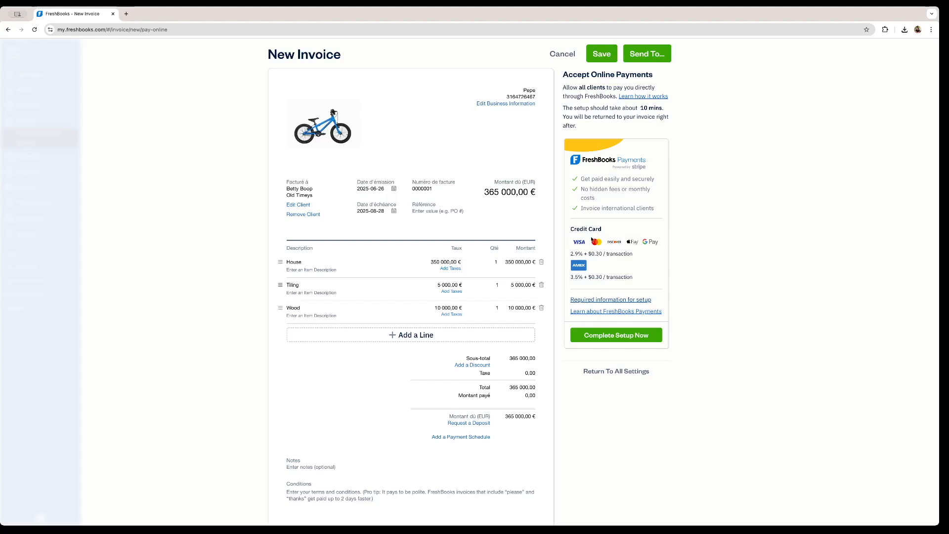
left_click(617, 158)
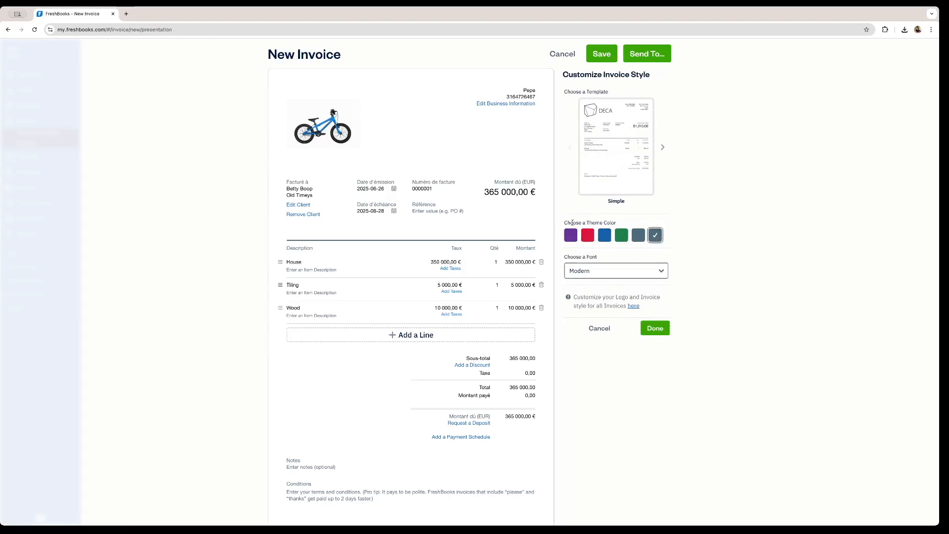
left_click(587, 235)
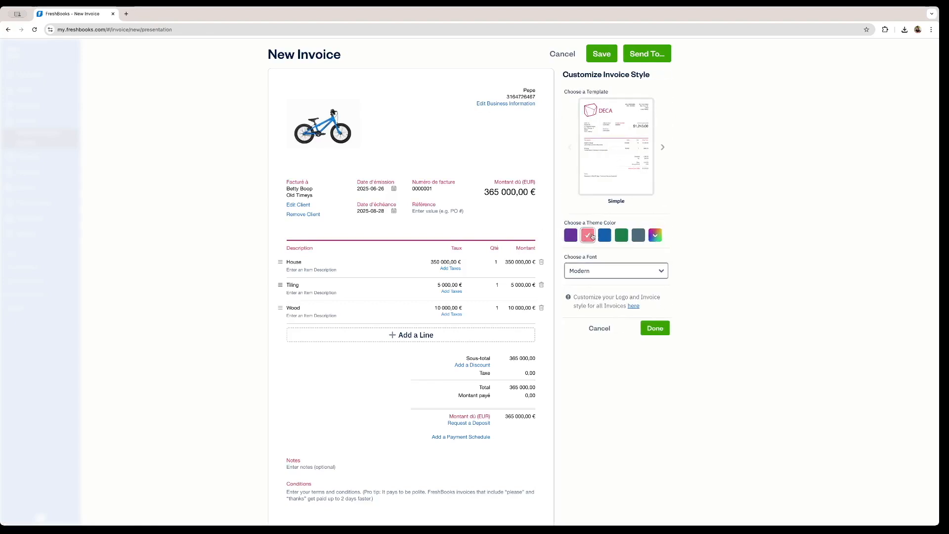
left_click(621, 236)
Try the Classic font on the invoice, then return to the Modern font and the slate grey theme color.
left_click(631, 271)
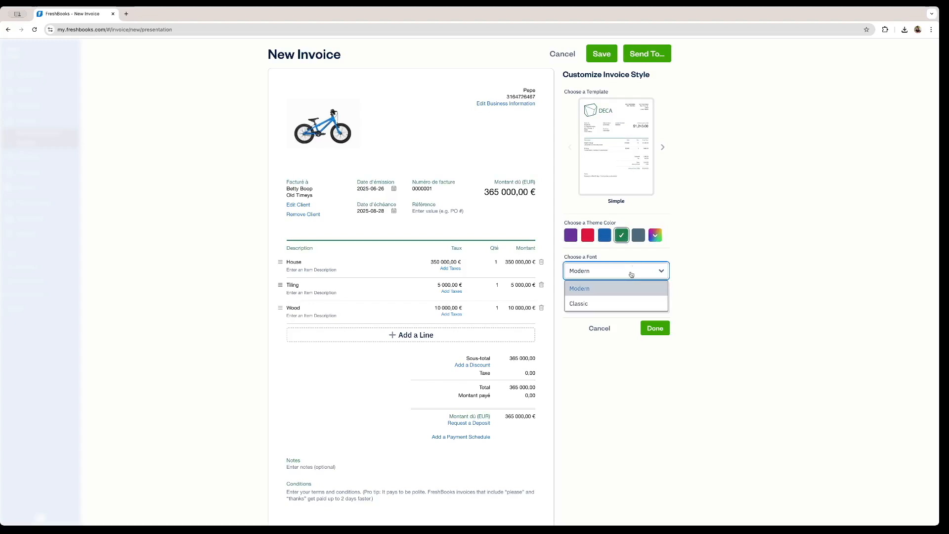
left_click(583, 304)
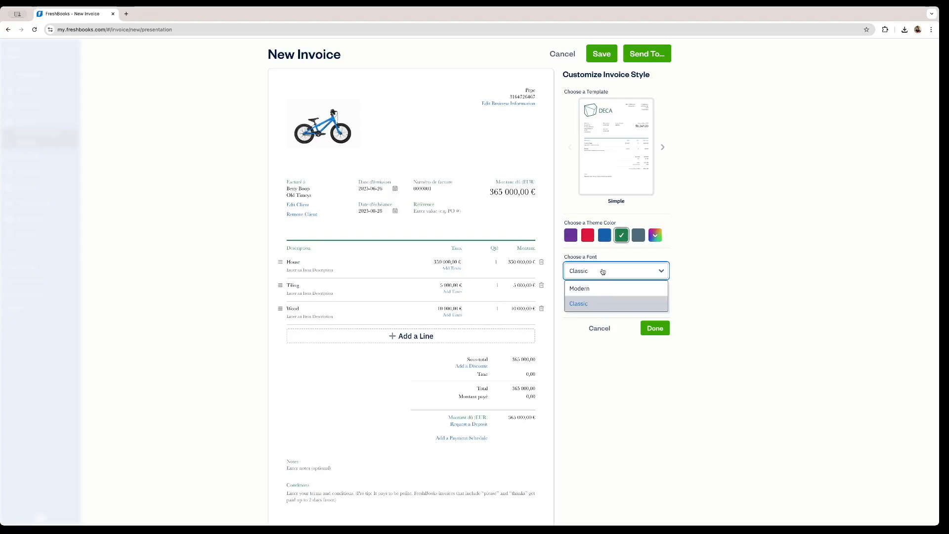
left_click(587, 304)
left_click(601, 274)
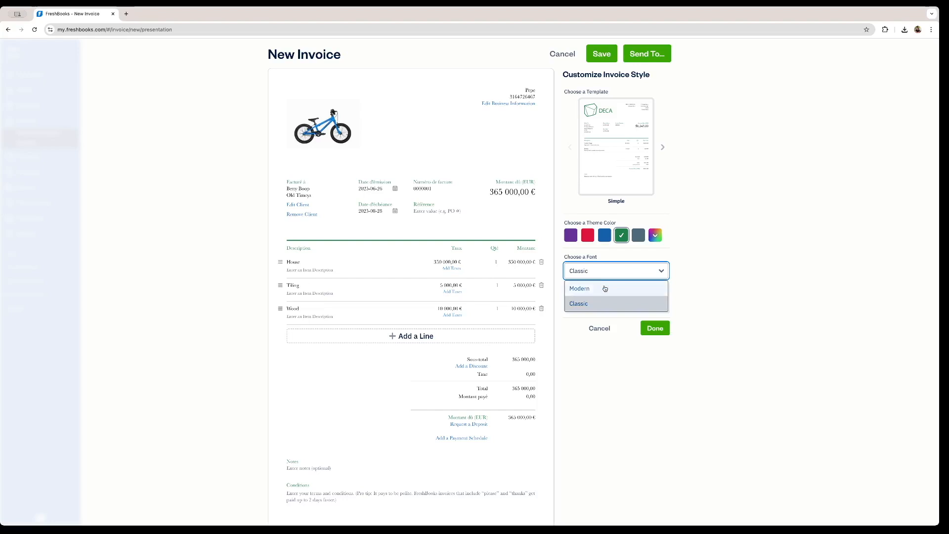
left_click(604, 290)
left_click(612, 258)
left_click(641, 237)
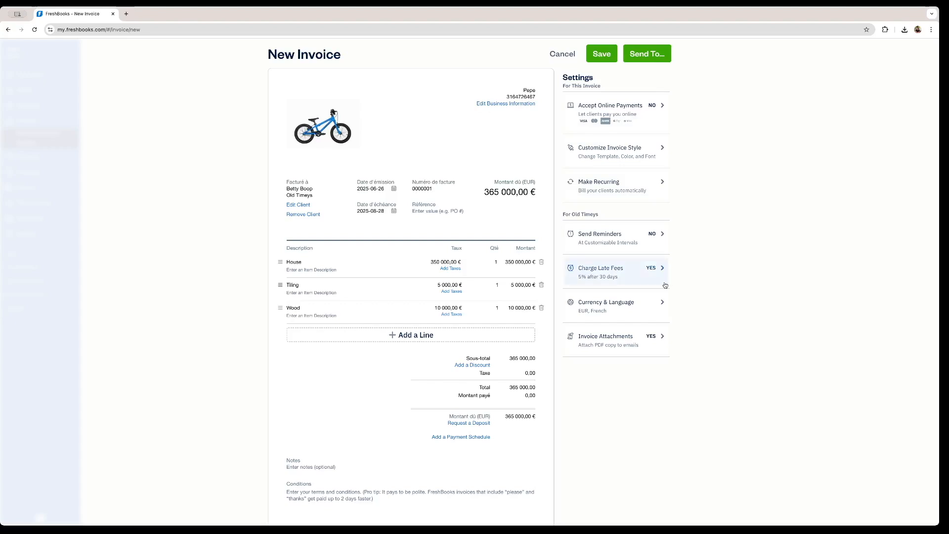
left_click(626, 242)
left_click(600, 156)
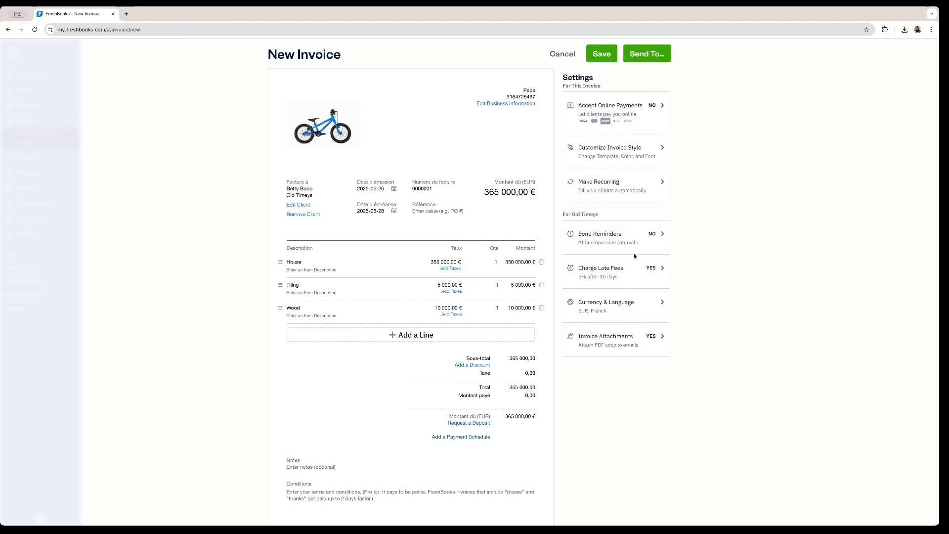
left_click(608, 243)
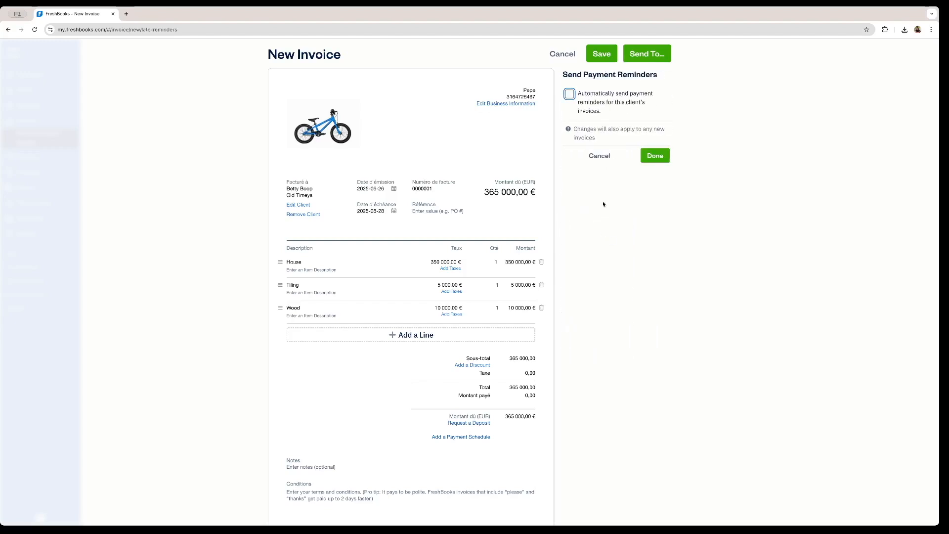
left_click(600, 155)
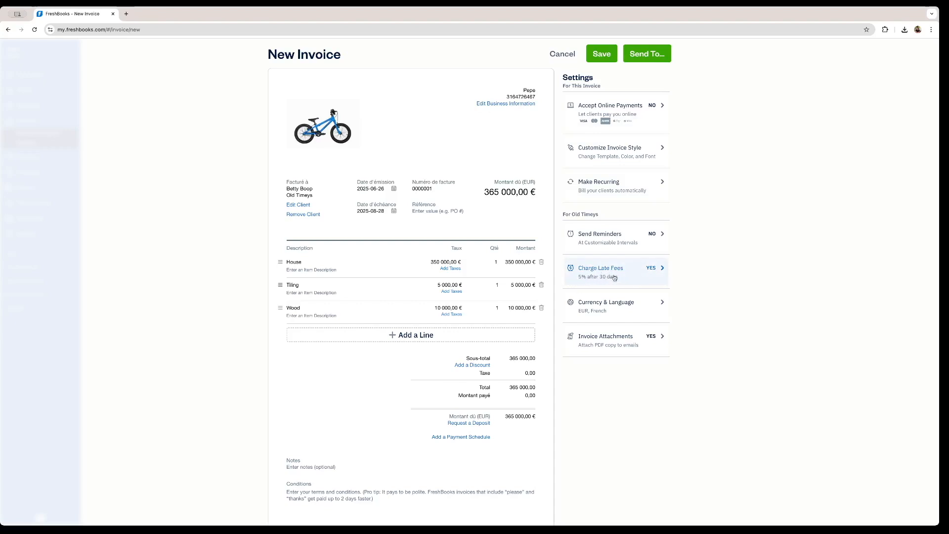
Try the invoice with the language English (Canada) and the currency CAD — Canadian dollar.
left_click(623, 310)
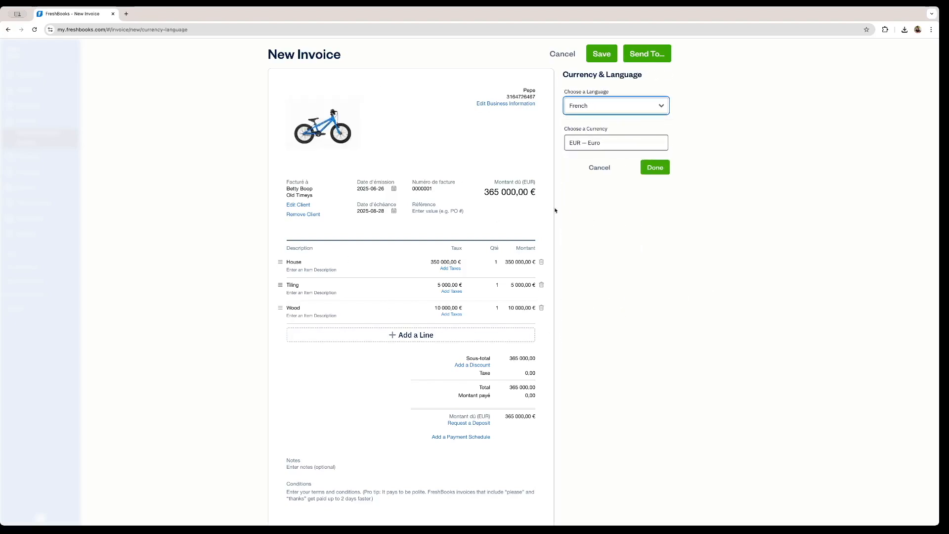
left_click(660, 105)
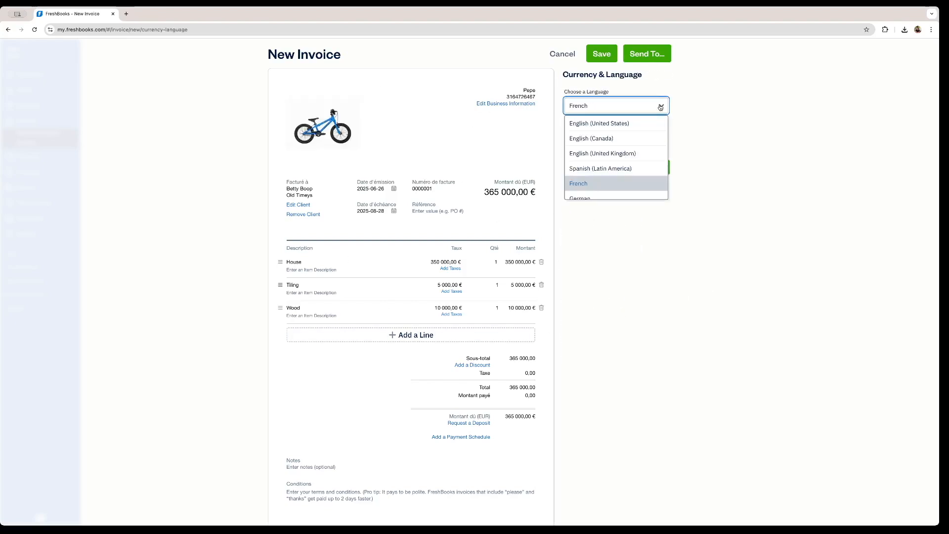
left_click(612, 138)
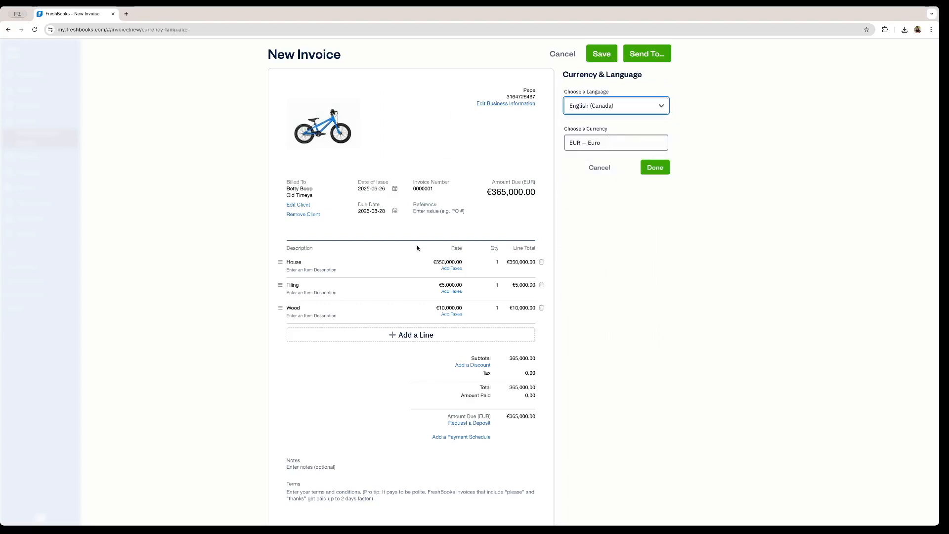
left_click(637, 144)
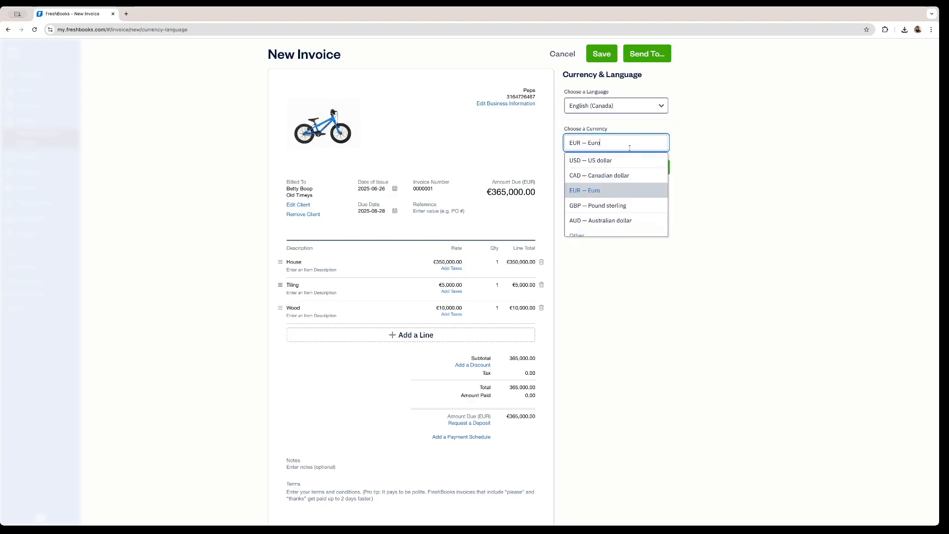
left_click(616, 176)
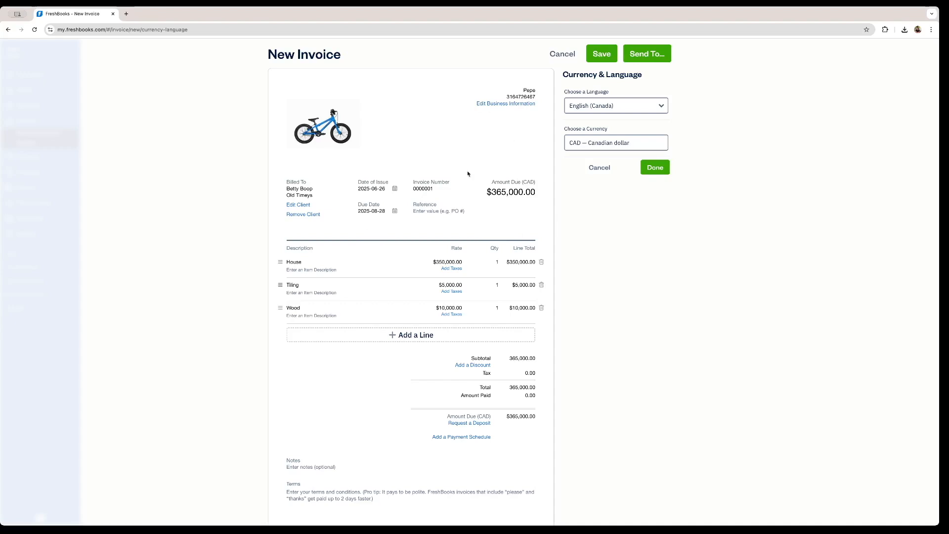
Return the invoice's currency to EUR — Euro and its language to French, and apply the settings.
left_click(608, 142)
left_click(598, 188)
left_click(615, 105)
left_click(609, 183)
left_click(654, 167)
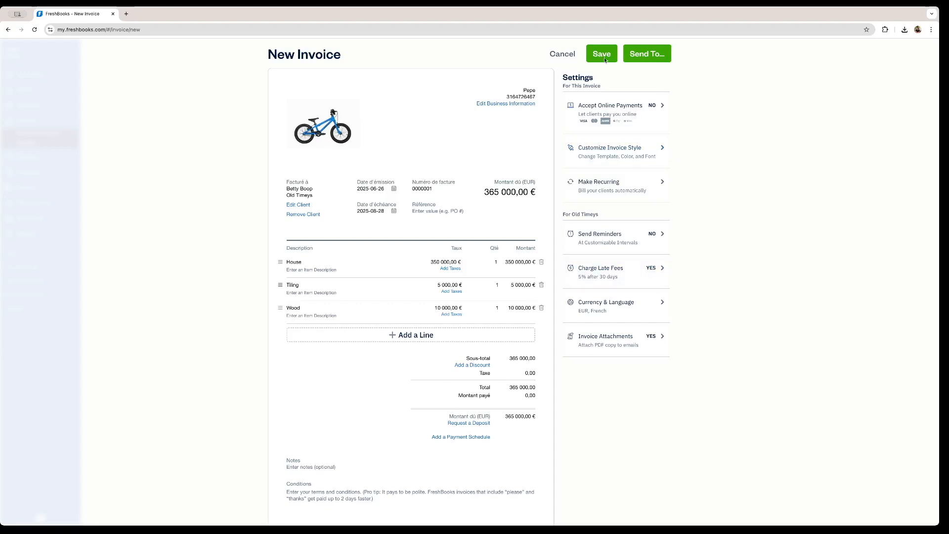
Save the new invoice and reopen the Old Timeys draft for editing.
left_click(598, 56)
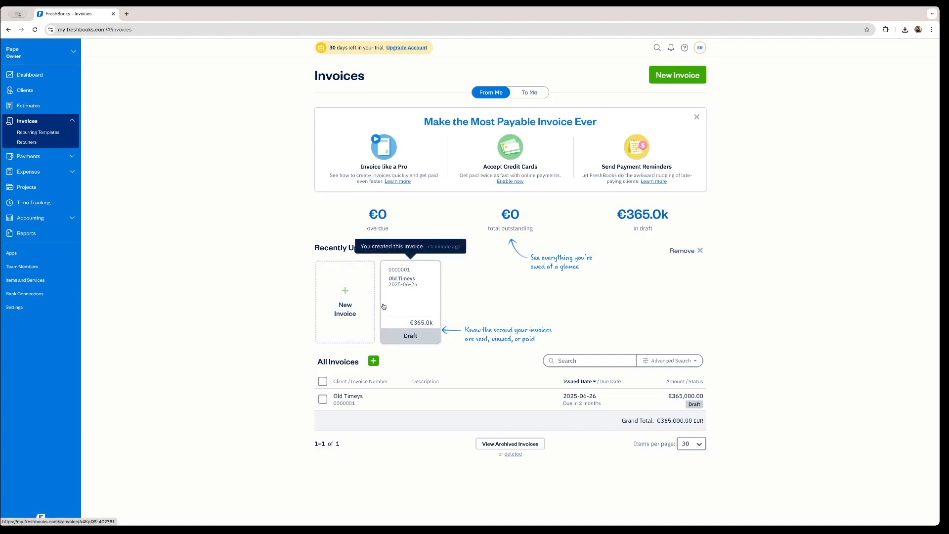
left_click(425, 307)
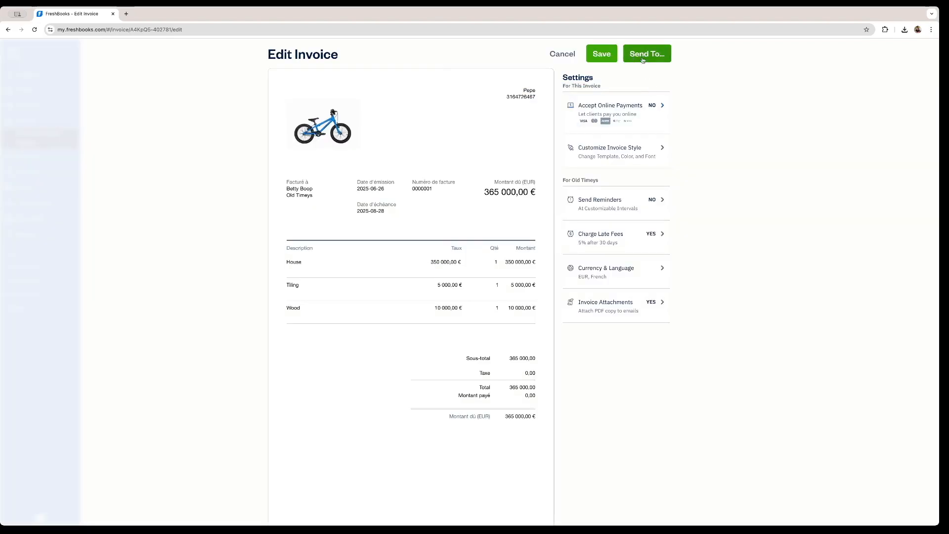
Send the invoice to the client by email with a PDF copy attached.
left_click(645, 58)
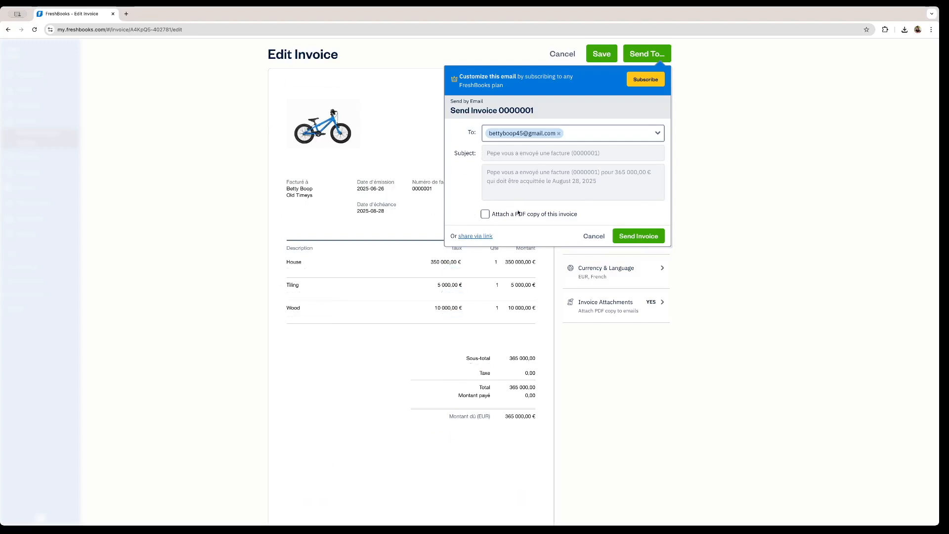
left_click(485, 215)
left_click(637, 236)
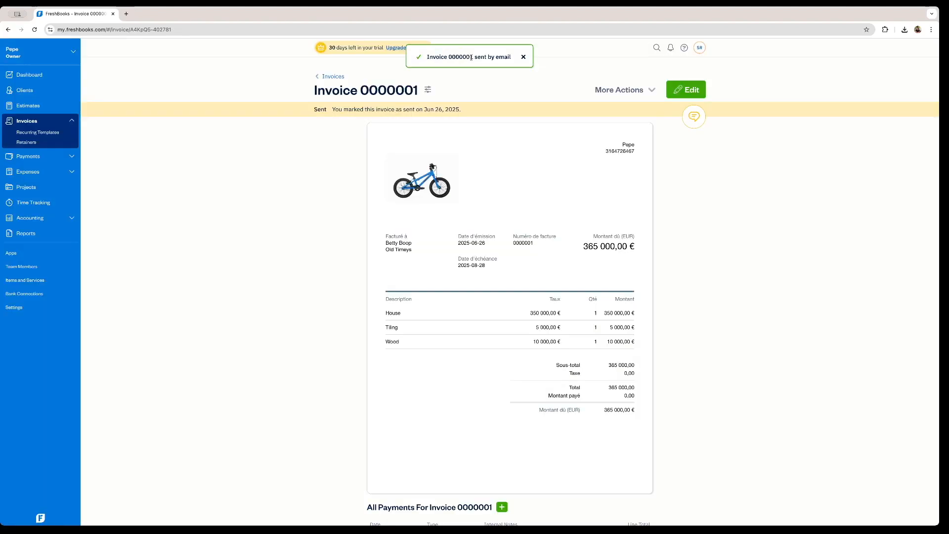
Open the list of all clients.
left_click(24, 90)
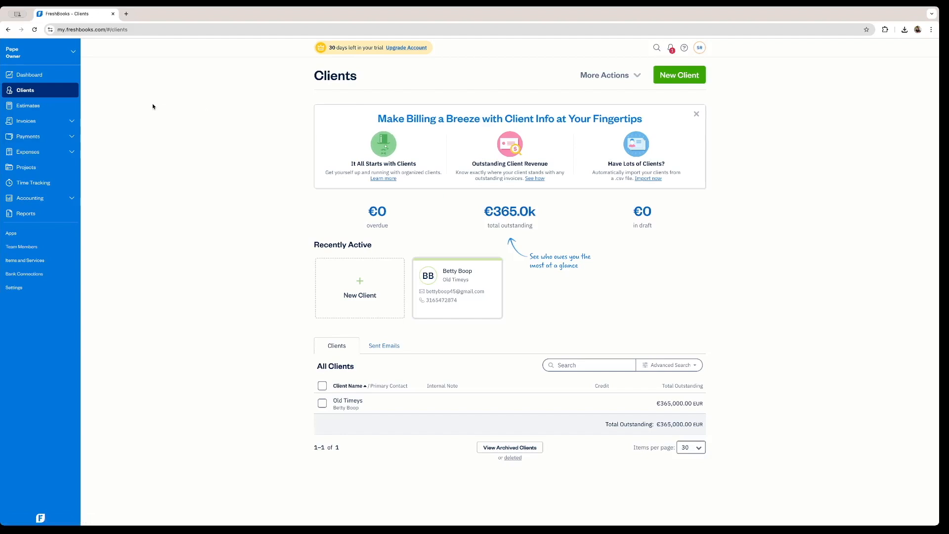
Start a new invoice payment entry in Payments and assign it to the Old Timeys invoice.
left_click(45, 139)
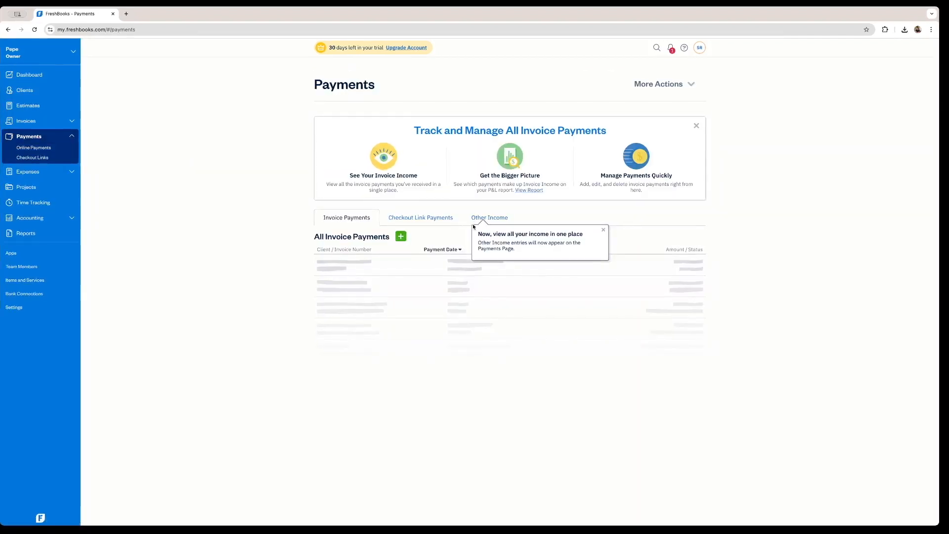
left_click(401, 228)
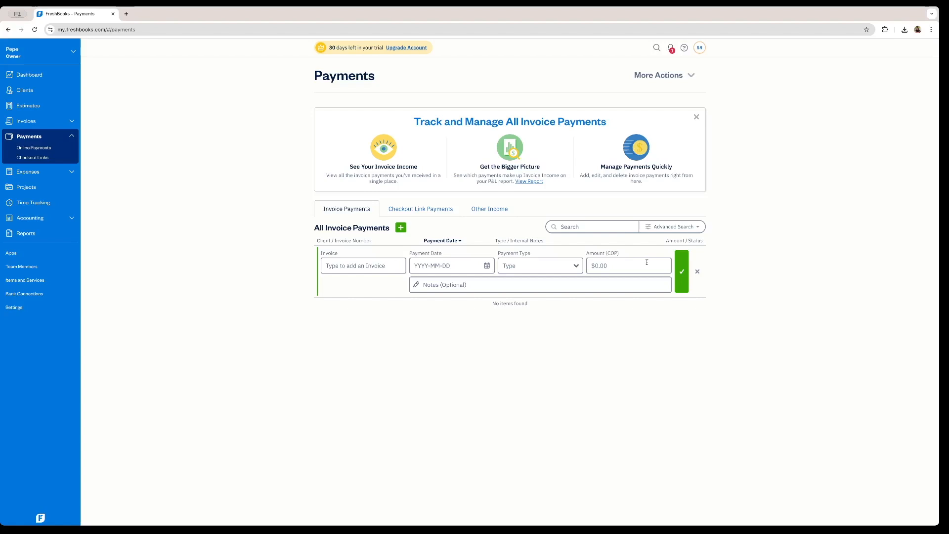
left_click(344, 266)
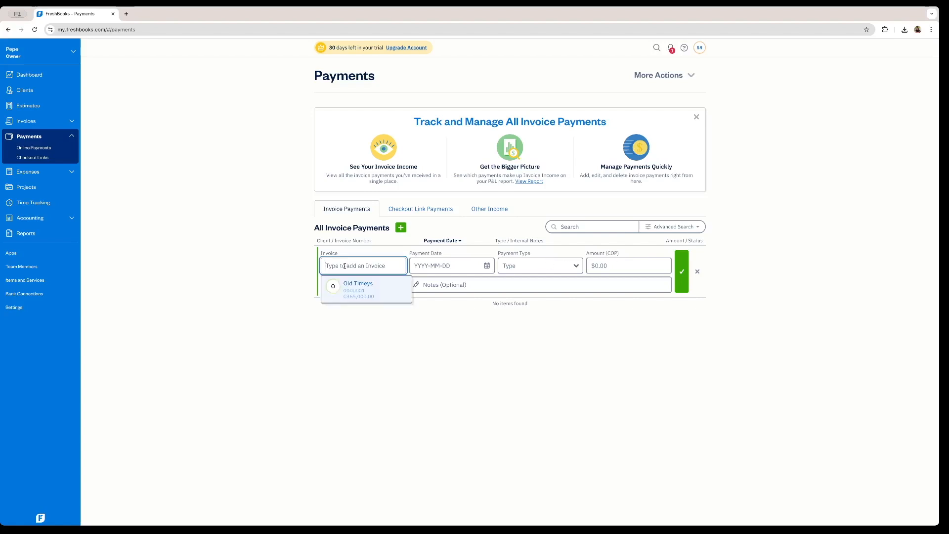
left_click(363, 293)
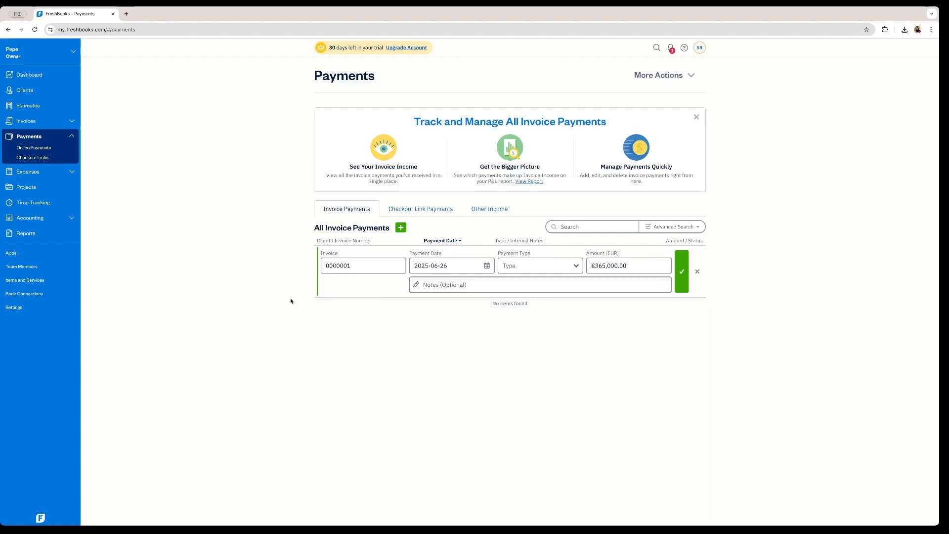
Set the new payment's type to Check and save the payment for the full €365,000.00.
left_click(546, 269)
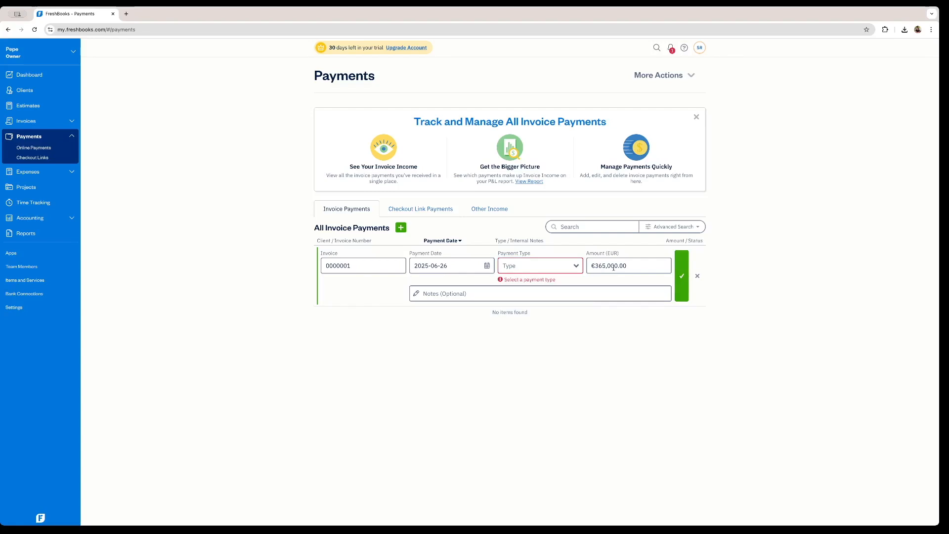
left_click(575, 267)
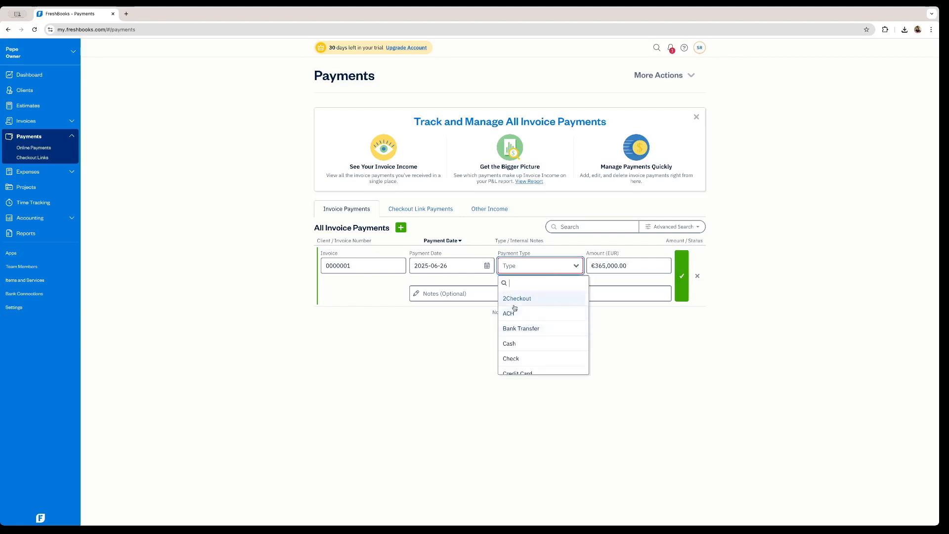
scroll(523, 349, "down", 2)
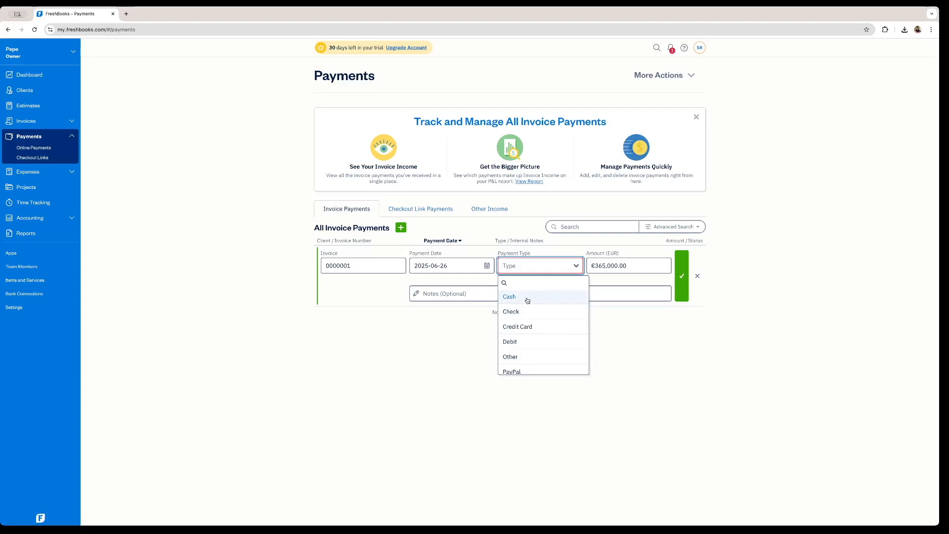
left_click(530, 312)
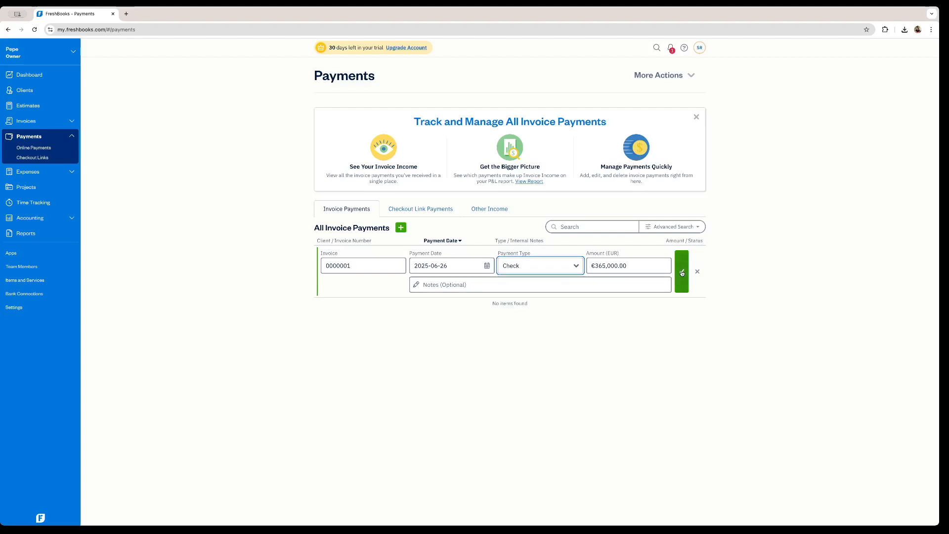
left_click(682, 273)
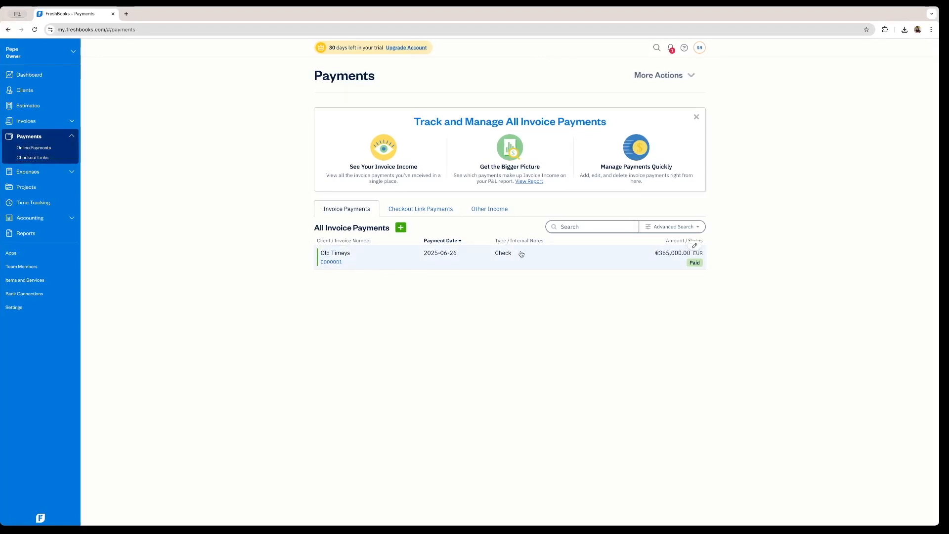
Edit the recorded Old Timeys payment and change its payment type to Bank Transfer.
left_click(694, 247)
left_click(547, 266)
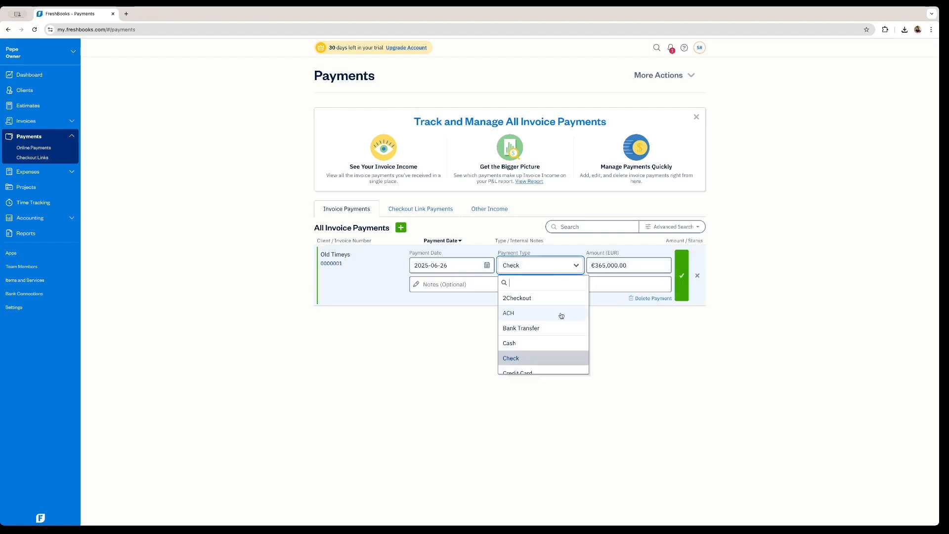
scroll(544, 336, "down", 2)
left_click(538, 296)
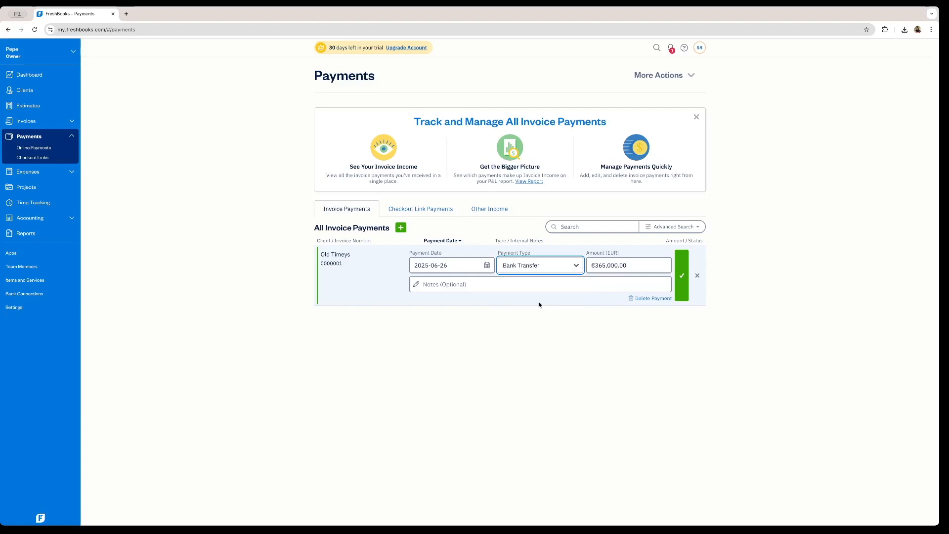